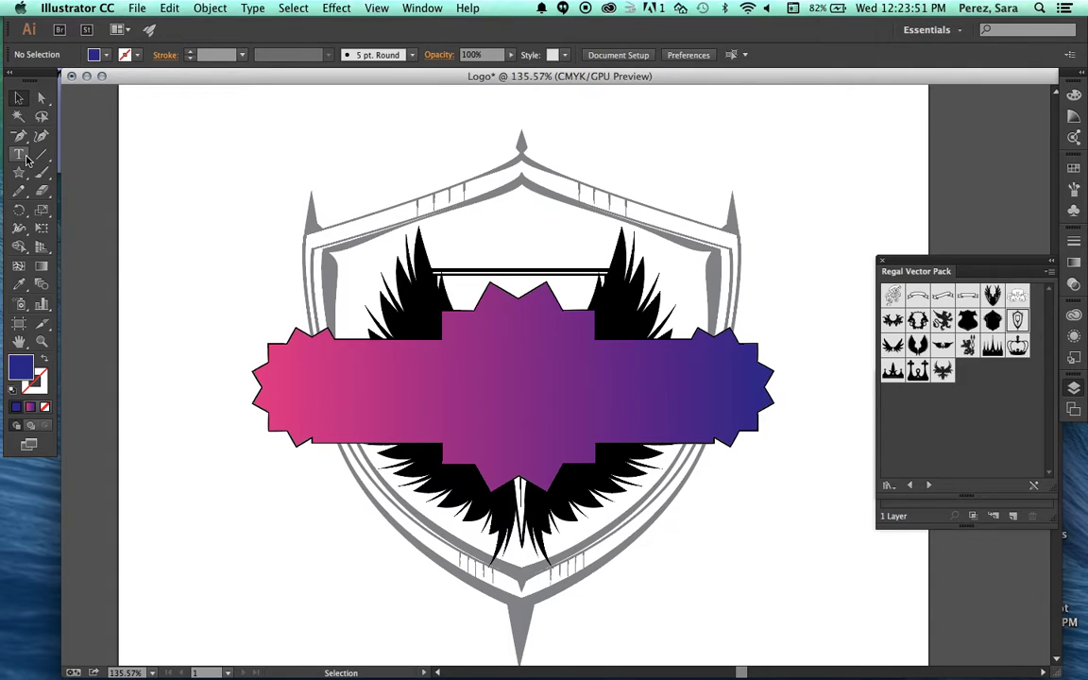
Select the Type tool so lettering can go on the gradient banner.
click(25, 158)
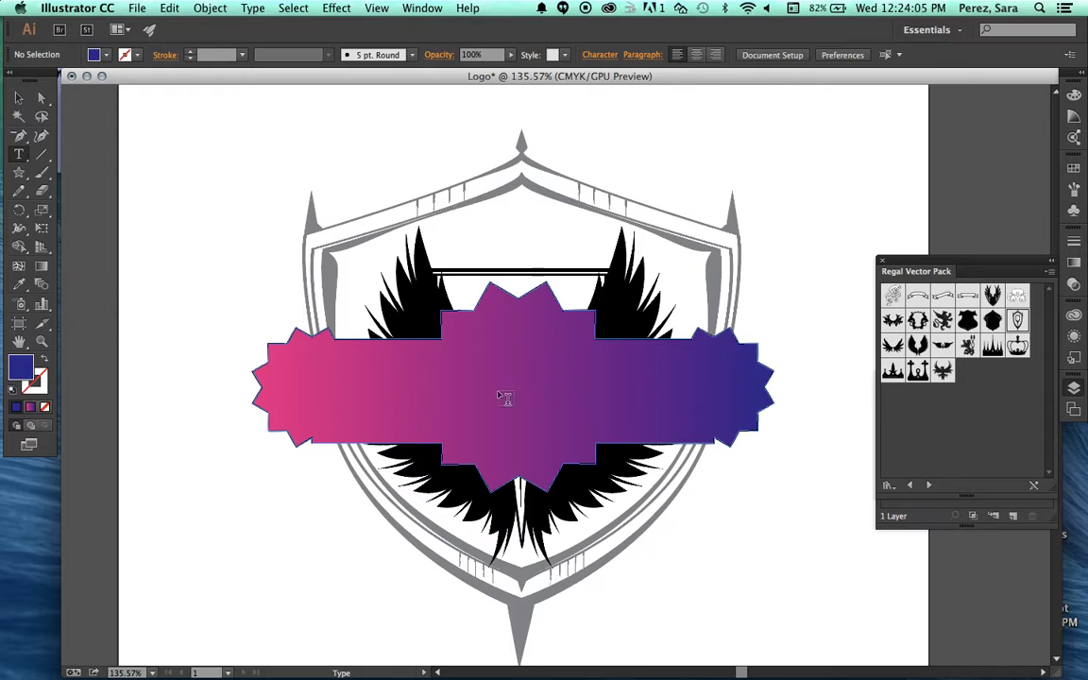
Place a type point on the banner, test the word 'denyhing' in Never Writes Back, then erase it.
click(415, 382)
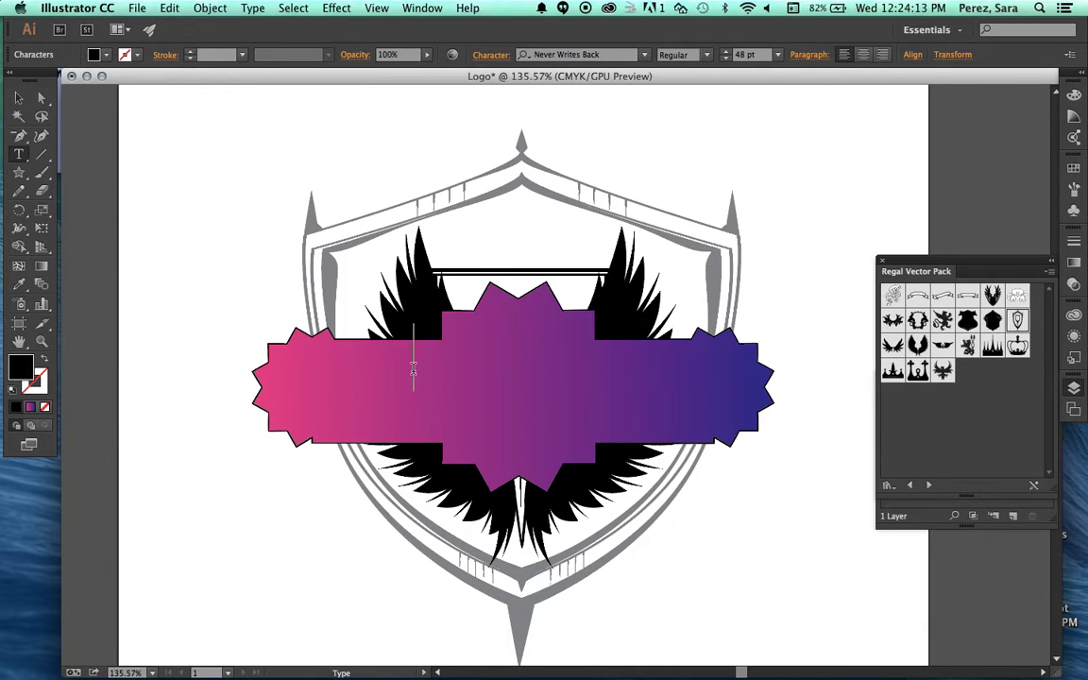
text(denyht)
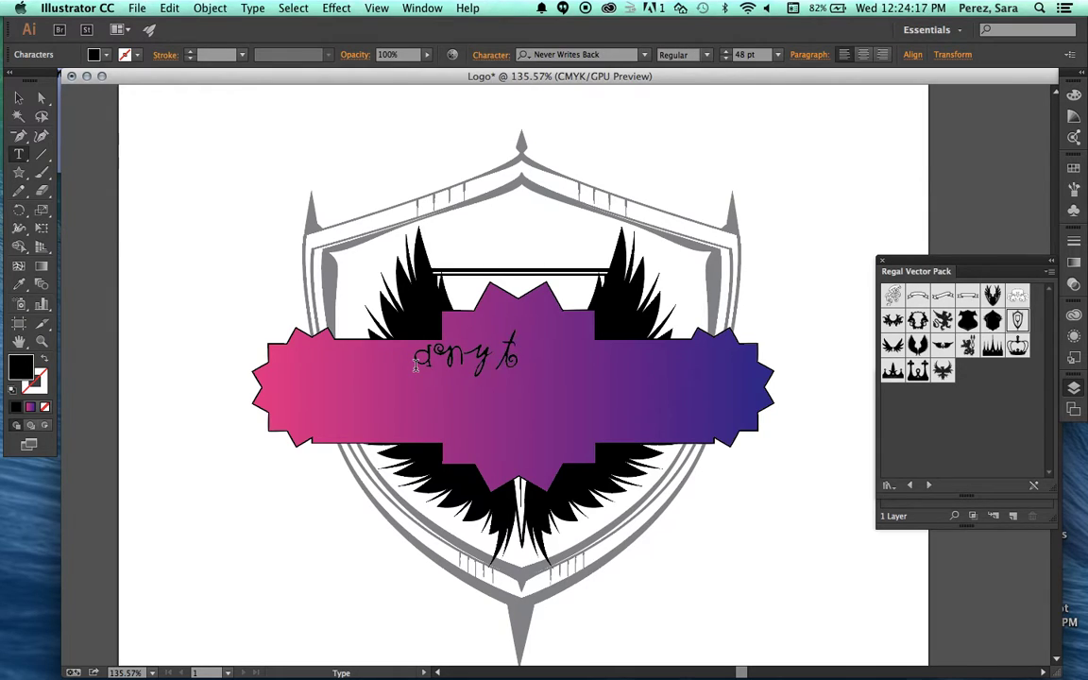
text(ing)
key(BackSpace)
key(BackSpace)
key(BackSpace)
key(BackSpace)
key(BackSpace)
key(BackSpace)
key(BackSpace)
key(BackSpace)
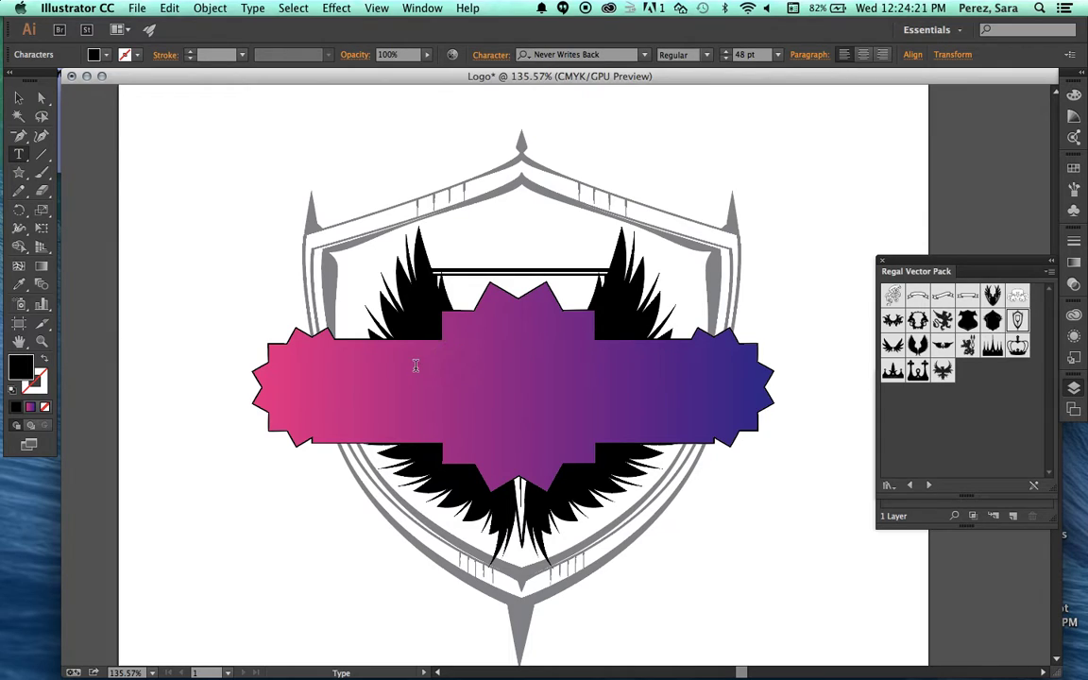
Set the type fill to CMYK Magenta pink and the 1 pt stroke to CMYK Cyan blue.
click(137, 55)
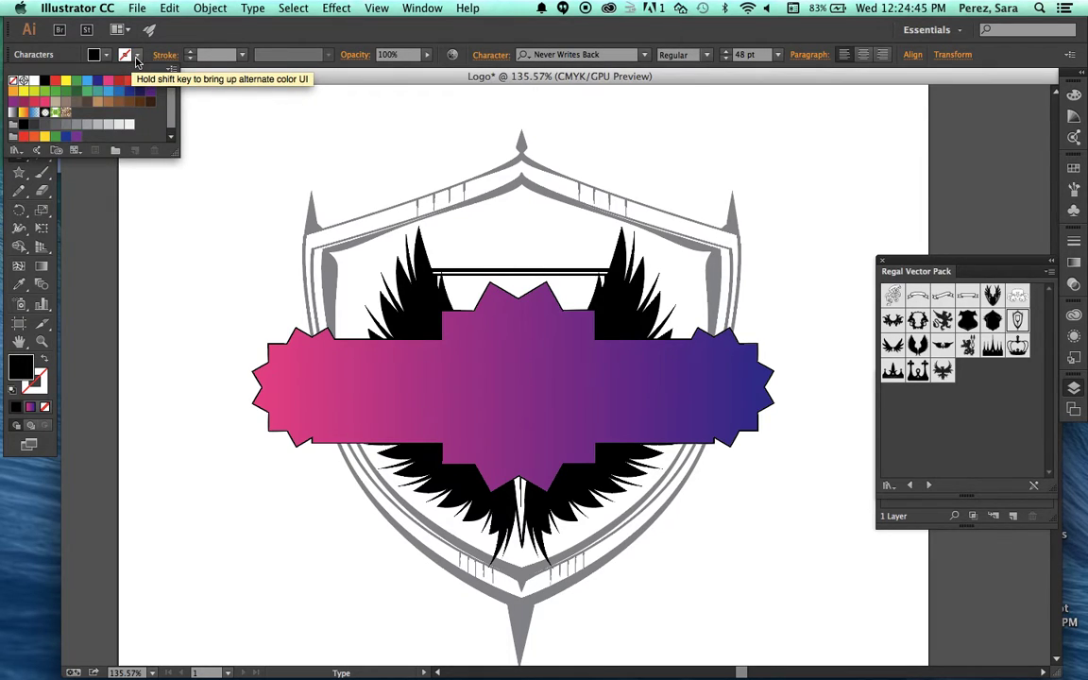
click(108, 57)
click(107, 56)
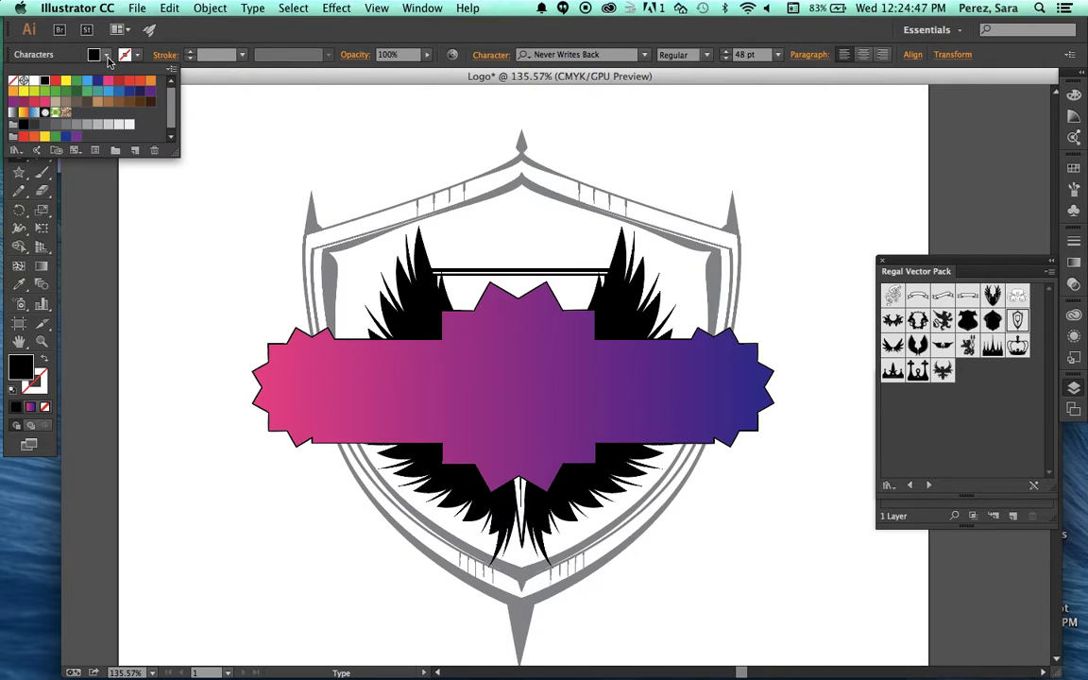
click(108, 80)
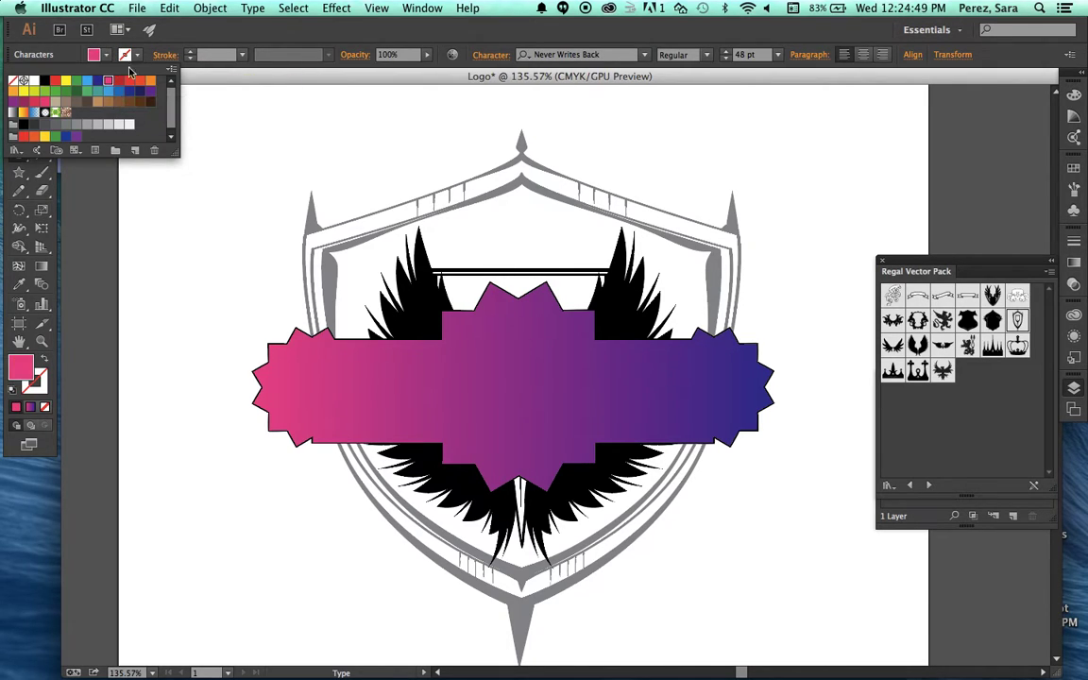
click(136, 58)
click(136, 58)
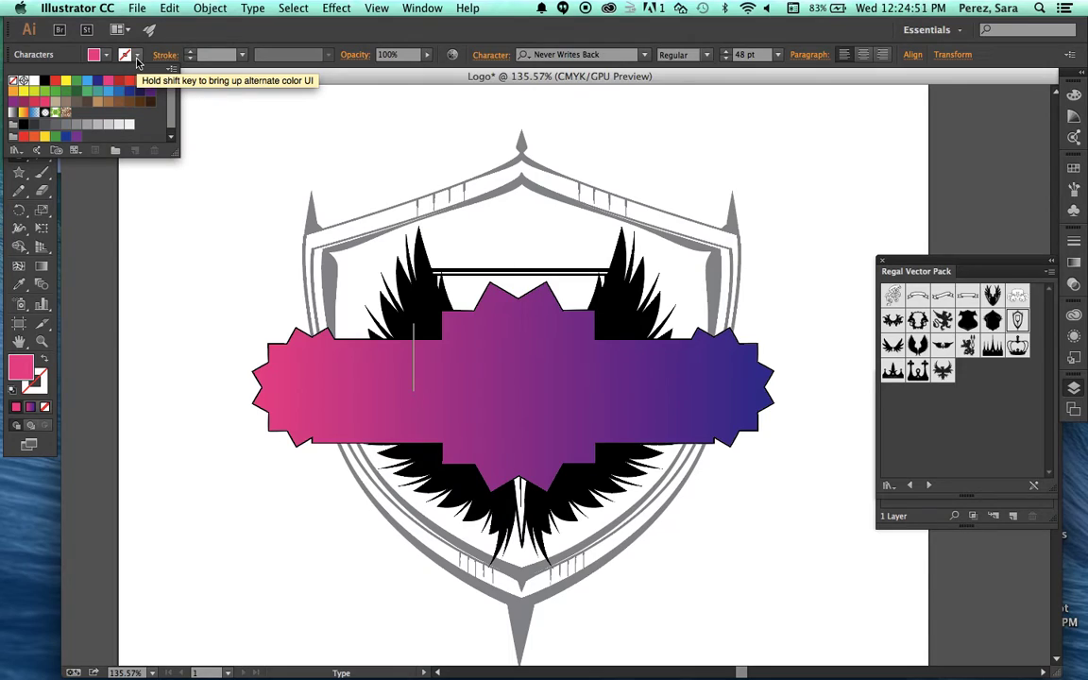
click(87, 80)
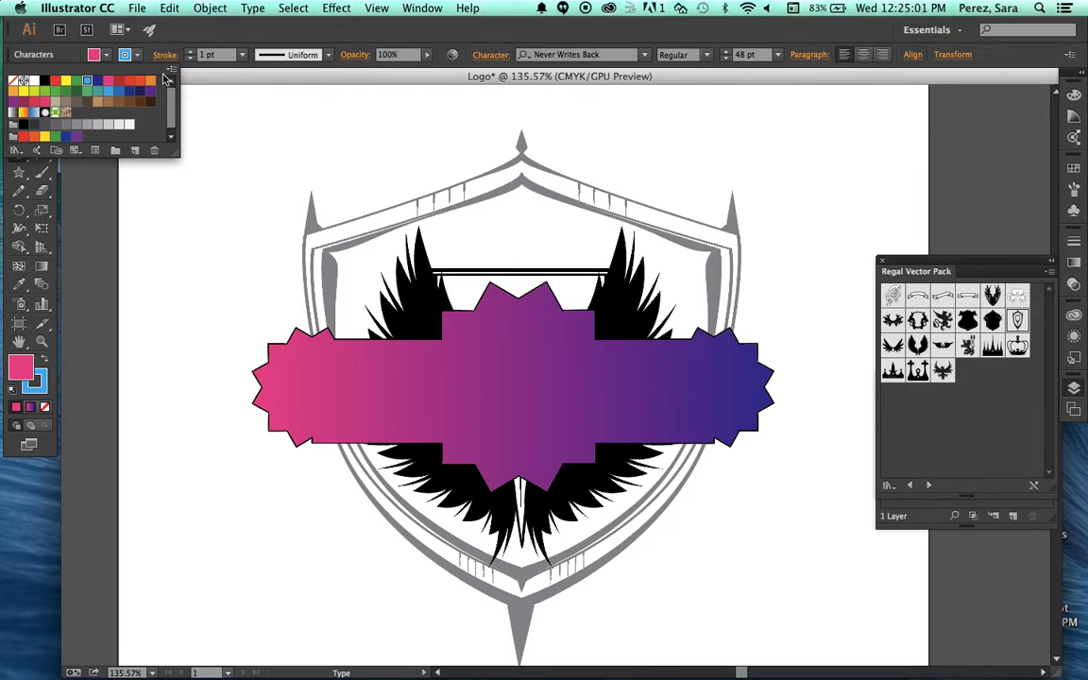
Type the word 'CCIA' on the banner.
click(403, 395)
click(402, 381)
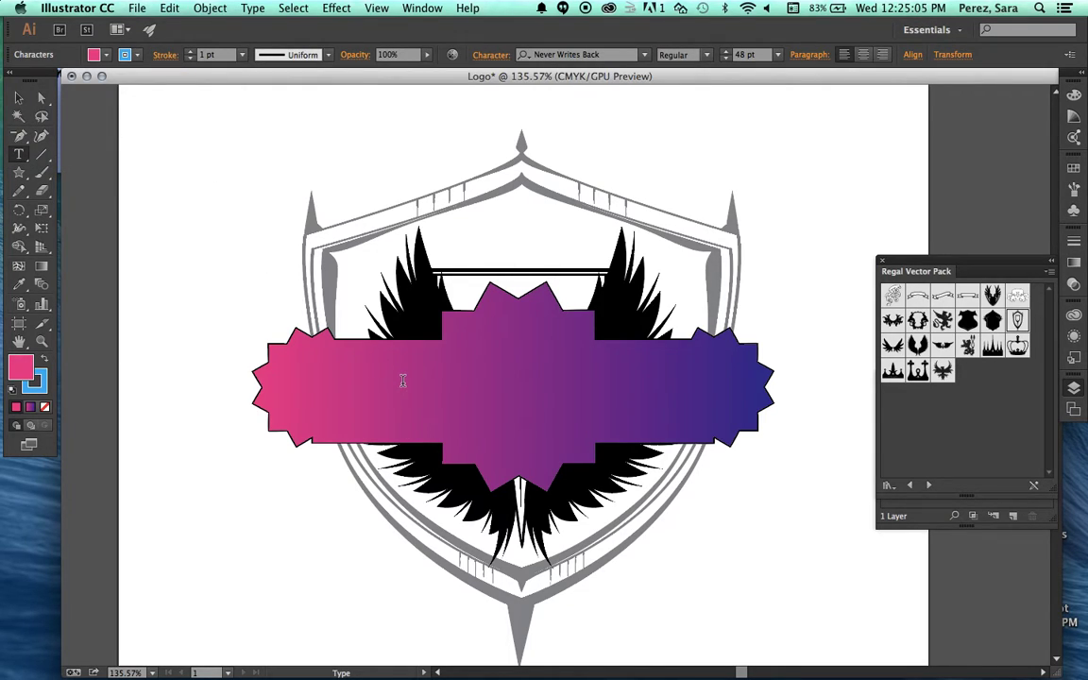
text(CC)
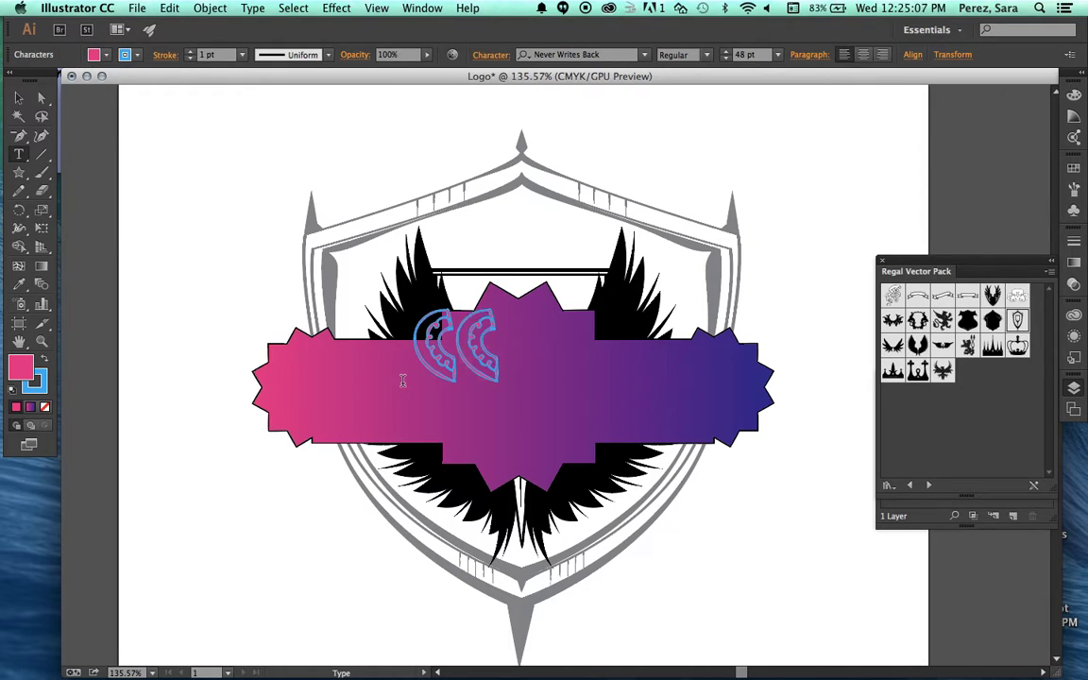
text(IA)
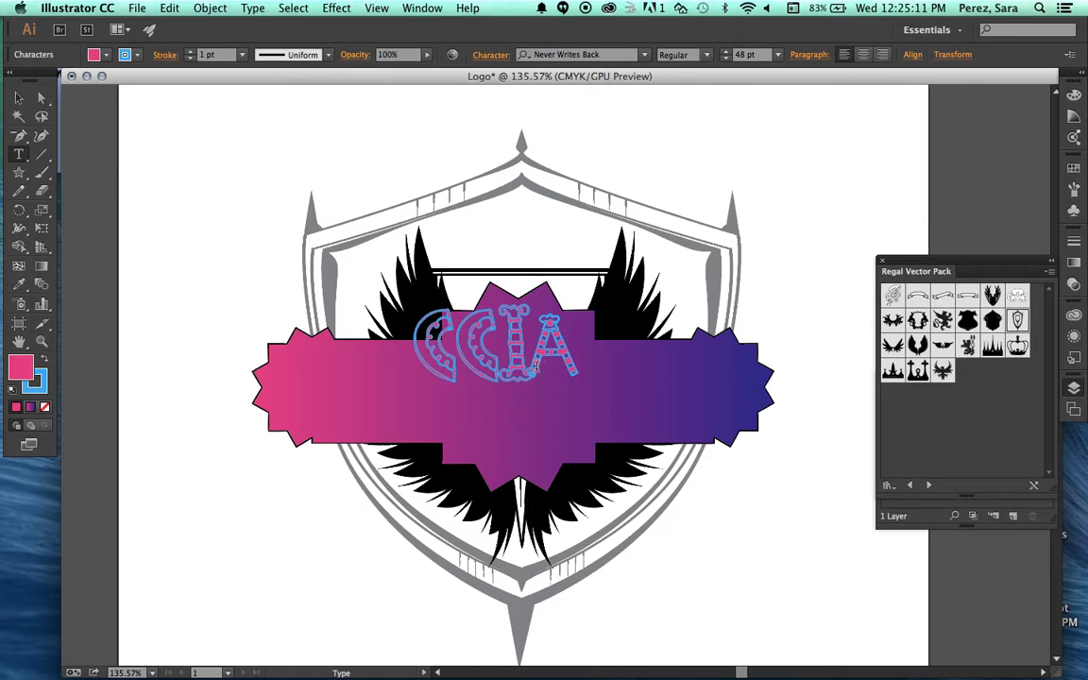
Change the CCIA lettering's font to My Own Topher.
click(577, 342)
drag(577, 342, 399, 308)
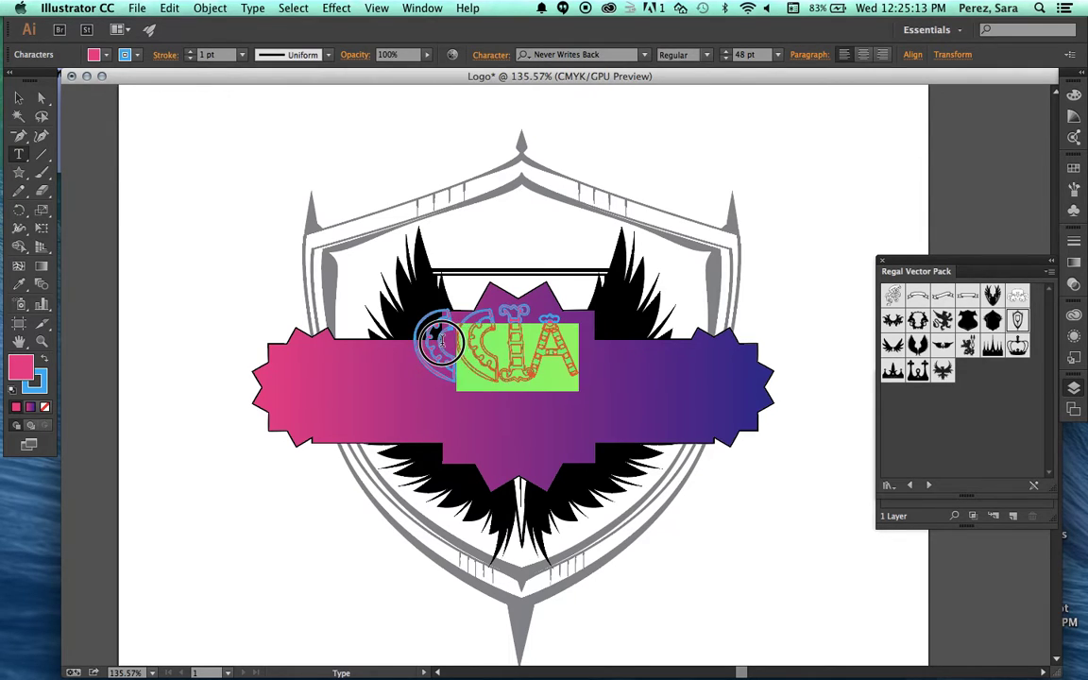
click(645, 58)
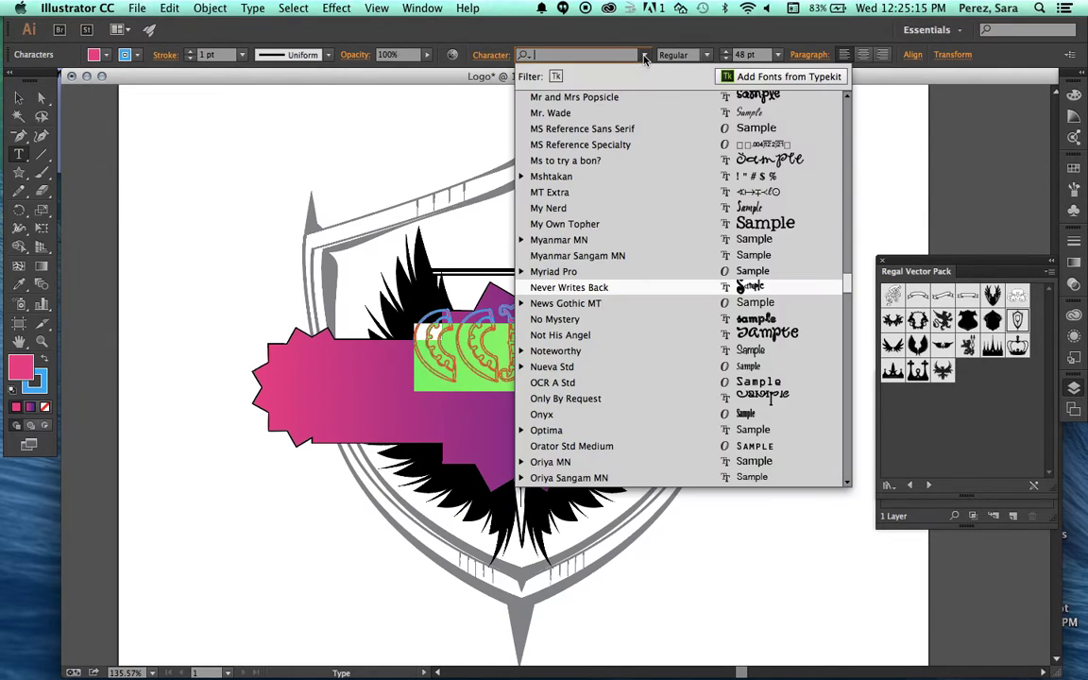
click(639, 222)
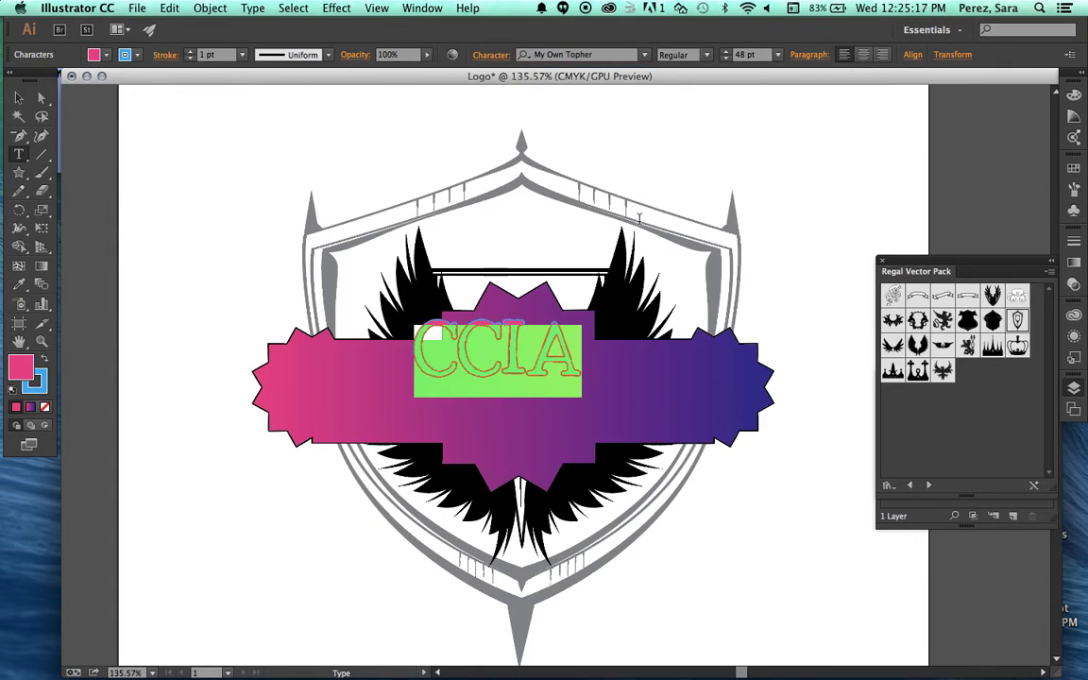
click(523, 330)
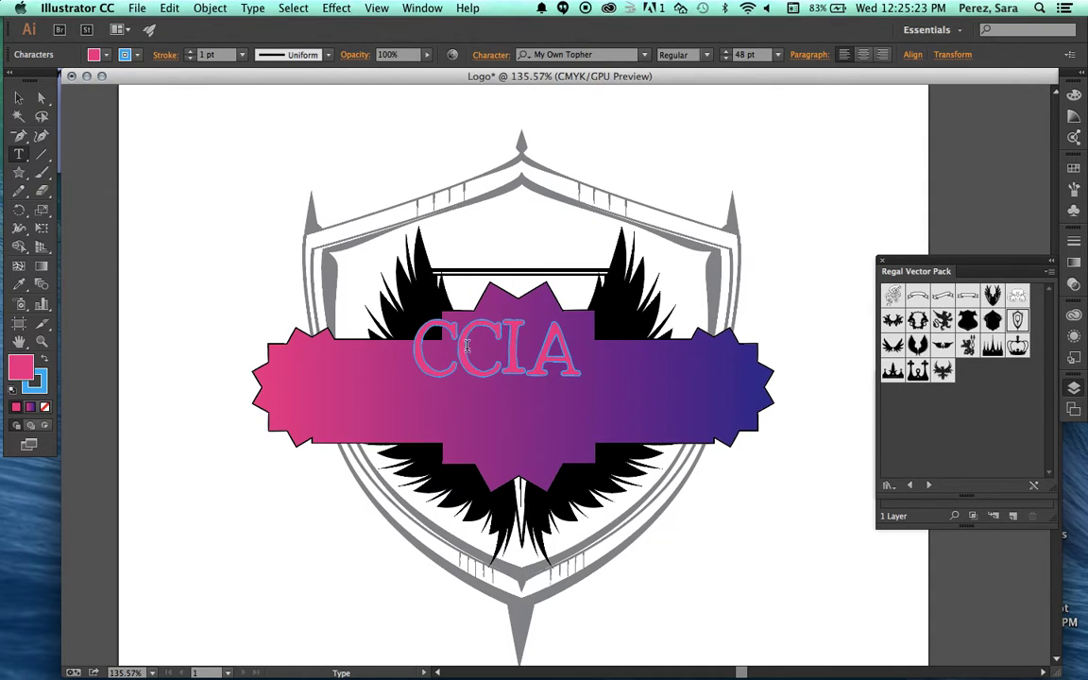
key(End)
Raise the CCIA outline weight from 1 pt to 2 pt.
drag(578, 358, 426, 373)
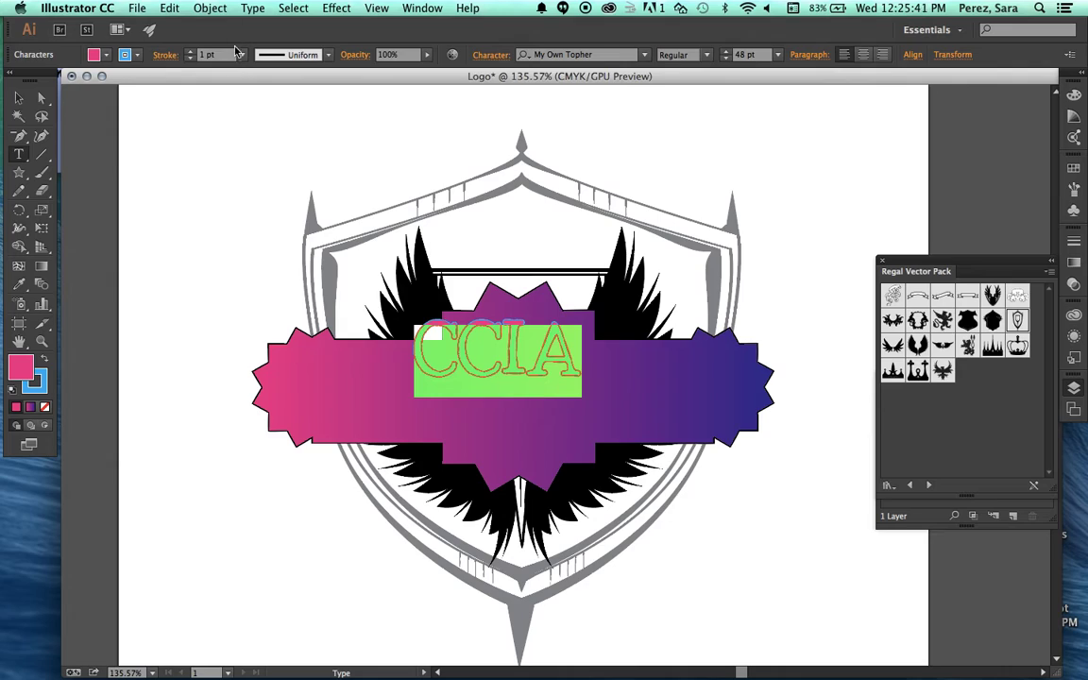
click(191, 54)
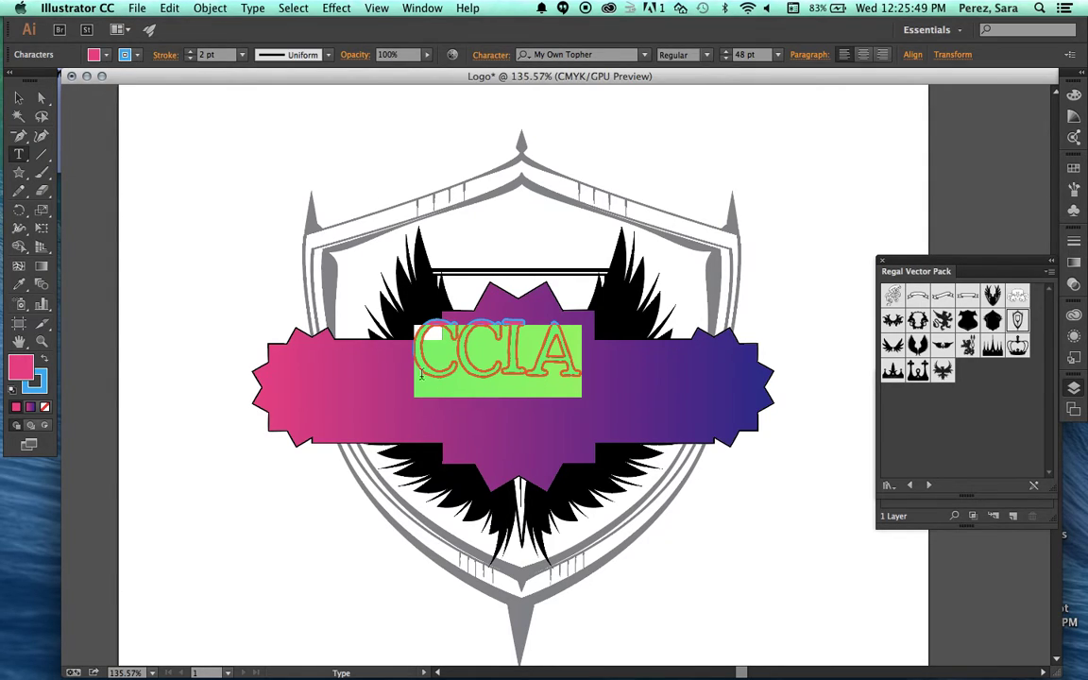
click(566, 342)
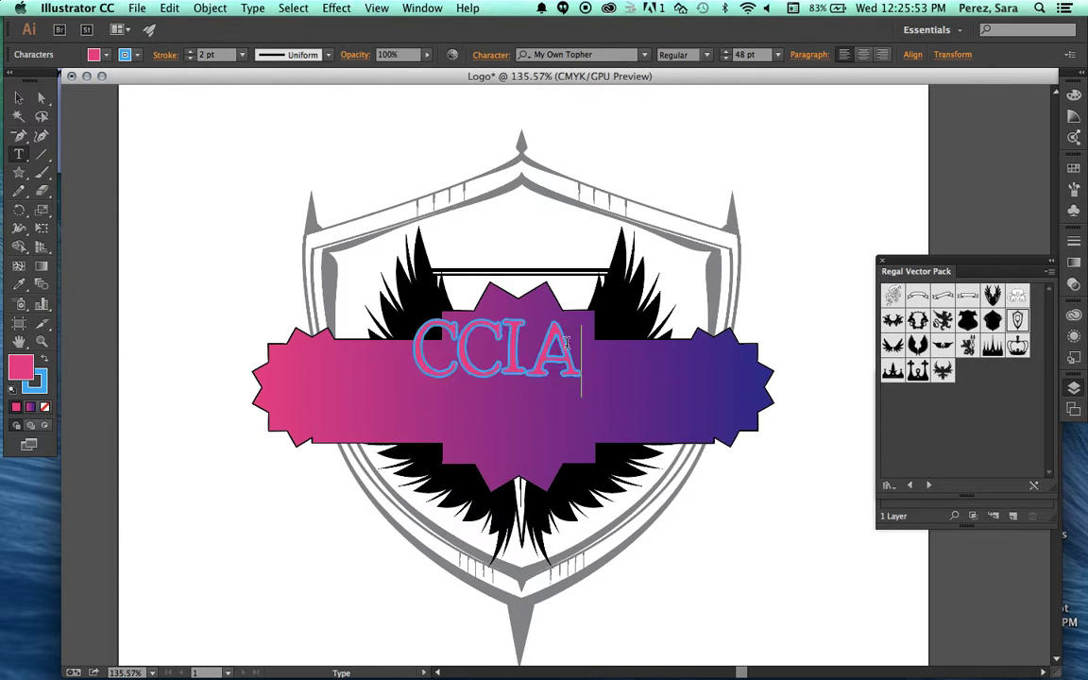
click(187, 54)
click(189, 59)
Try a 4 pt outline on CCIA, then reduce it back to 2 pt.
drag(581, 353, 395, 354)
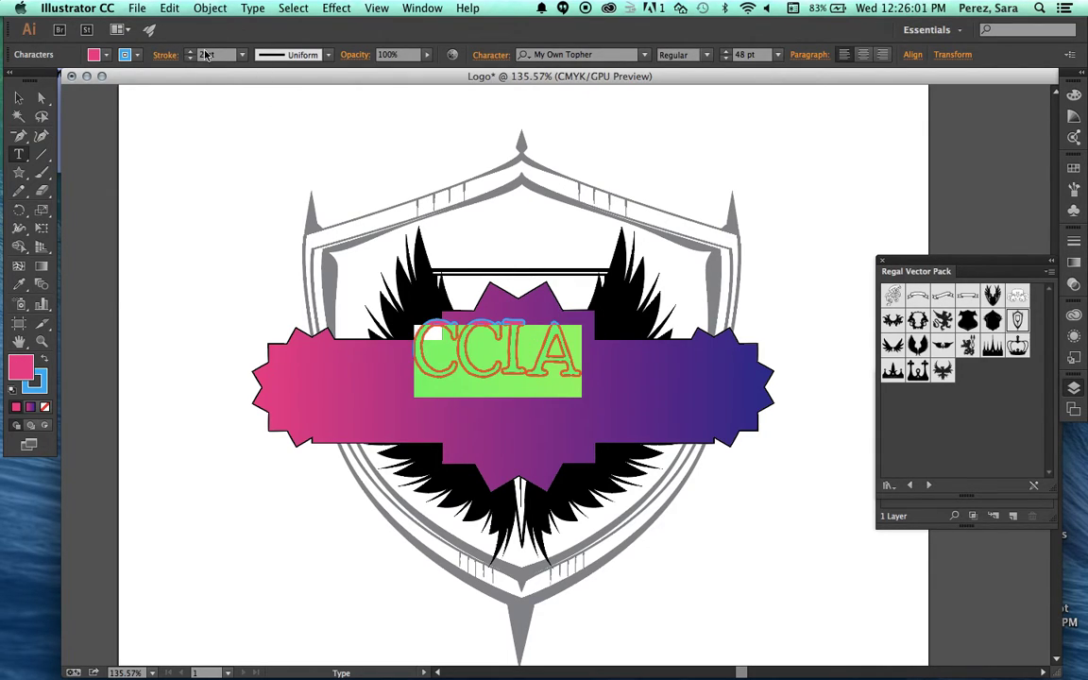
click(189, 50)
click(189, 50)
click(357, 357)
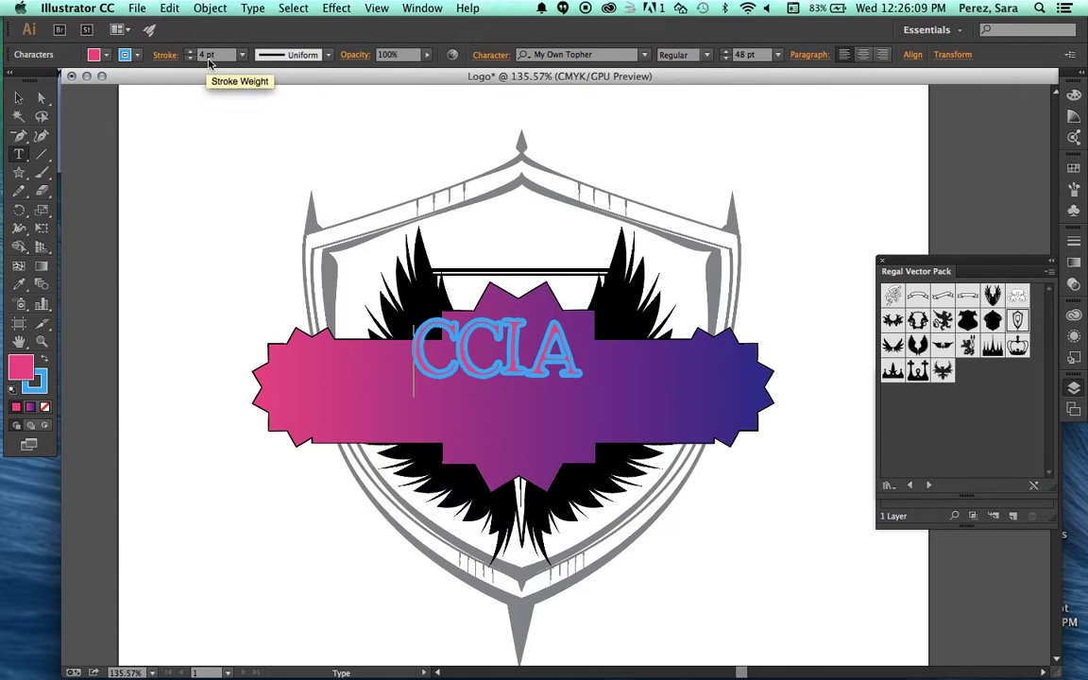
drag(413, 338, 578, 349)
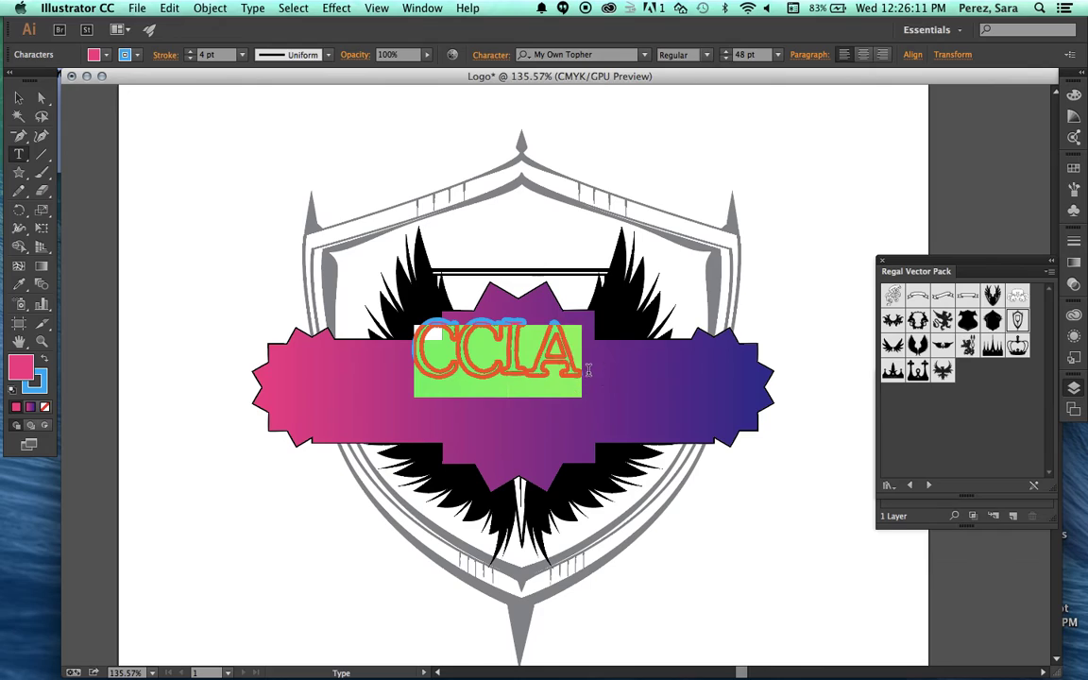
click(191, 59)
click(191, 58)
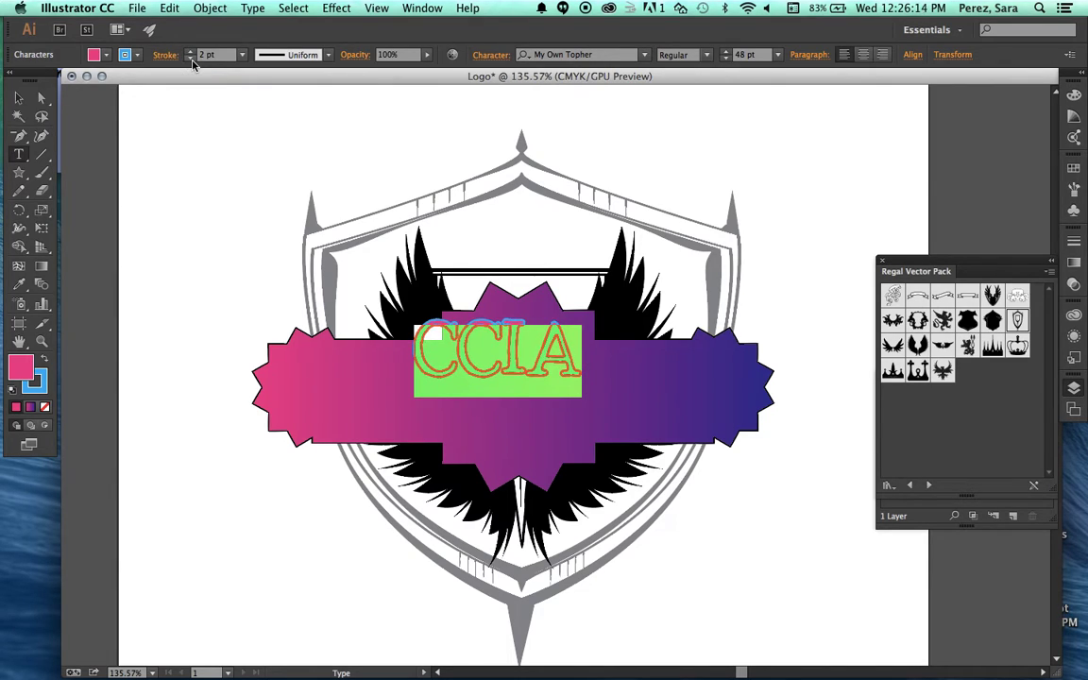
click(325, 57)
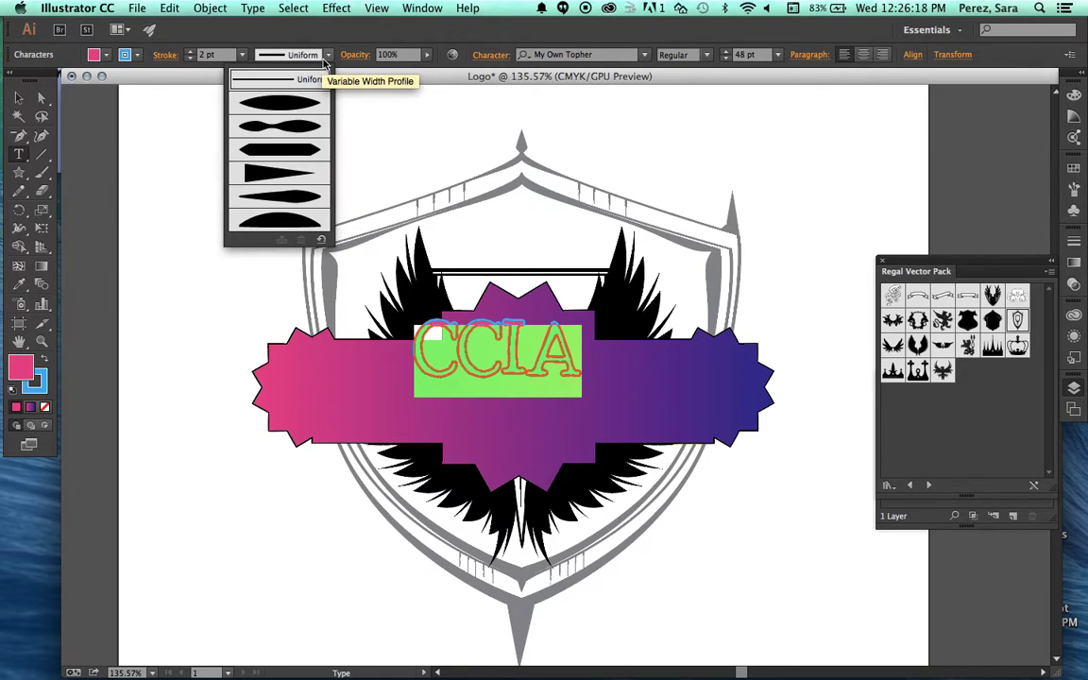
click(306, 104)
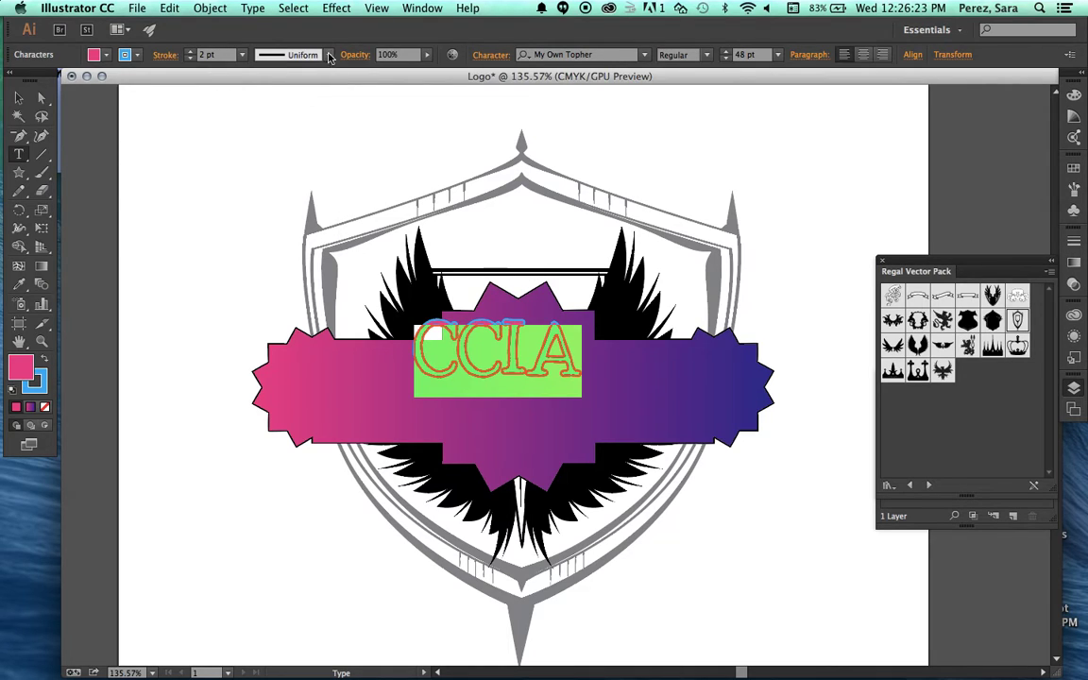
click(330, 57)
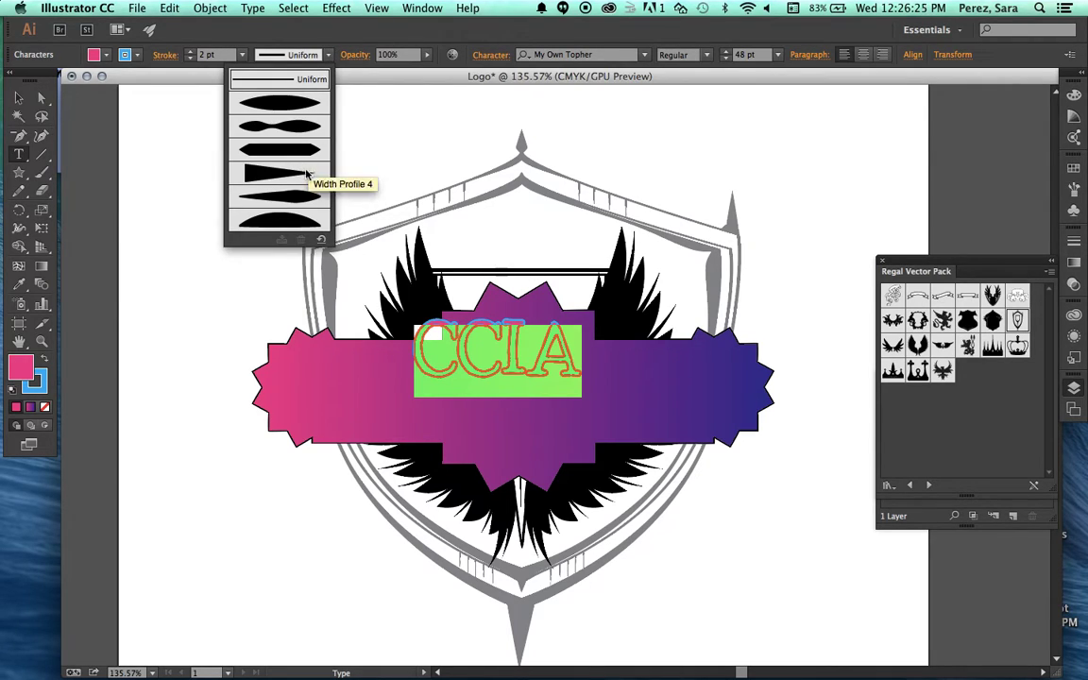
click(418, 372)
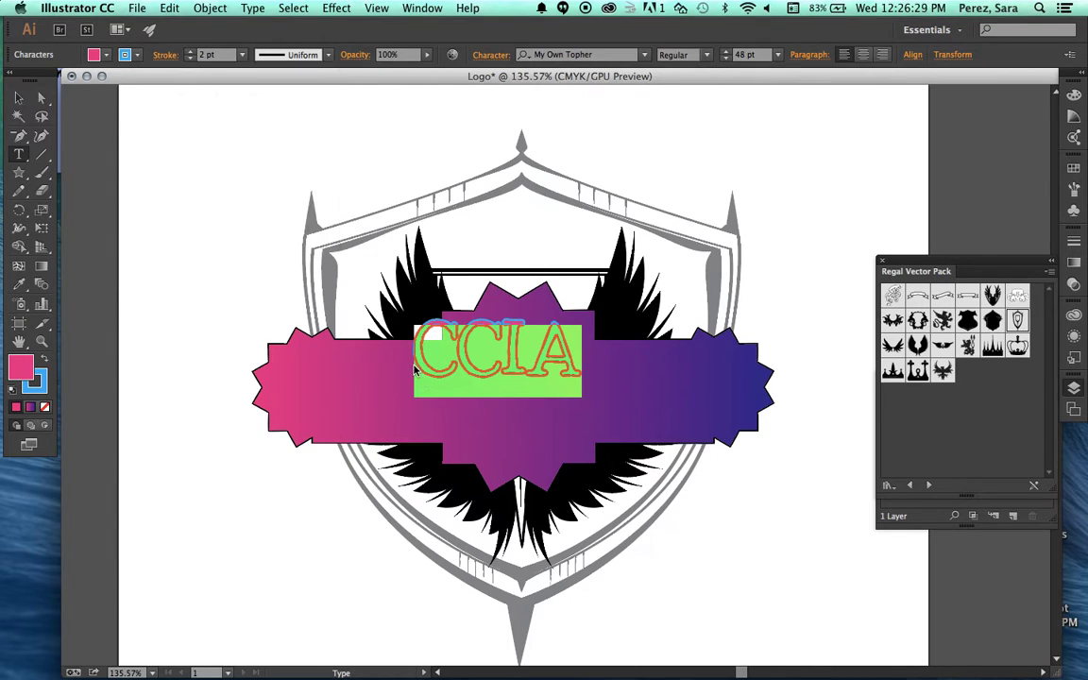
click(417, 368)
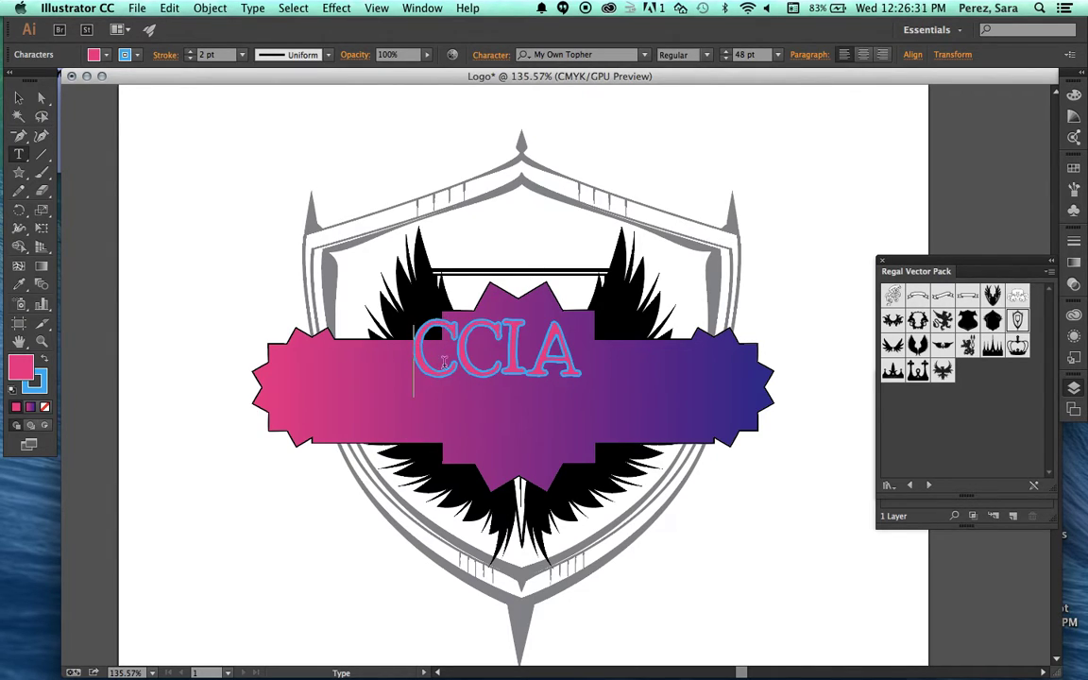
click(429, 366)
click(327, 57)
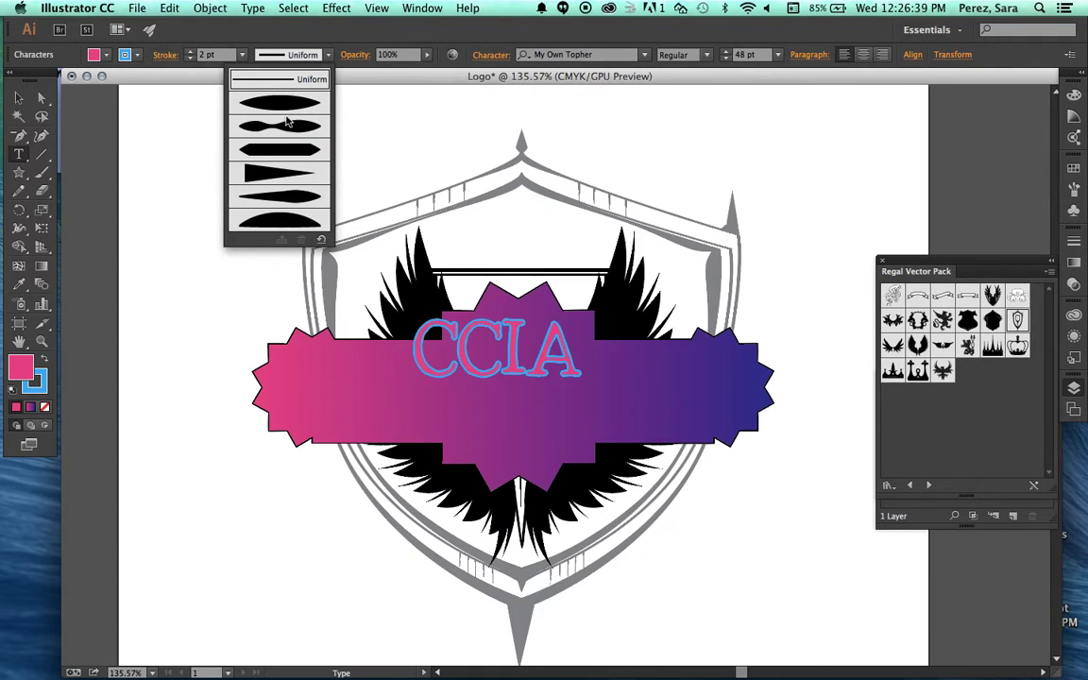
click(434, 302)
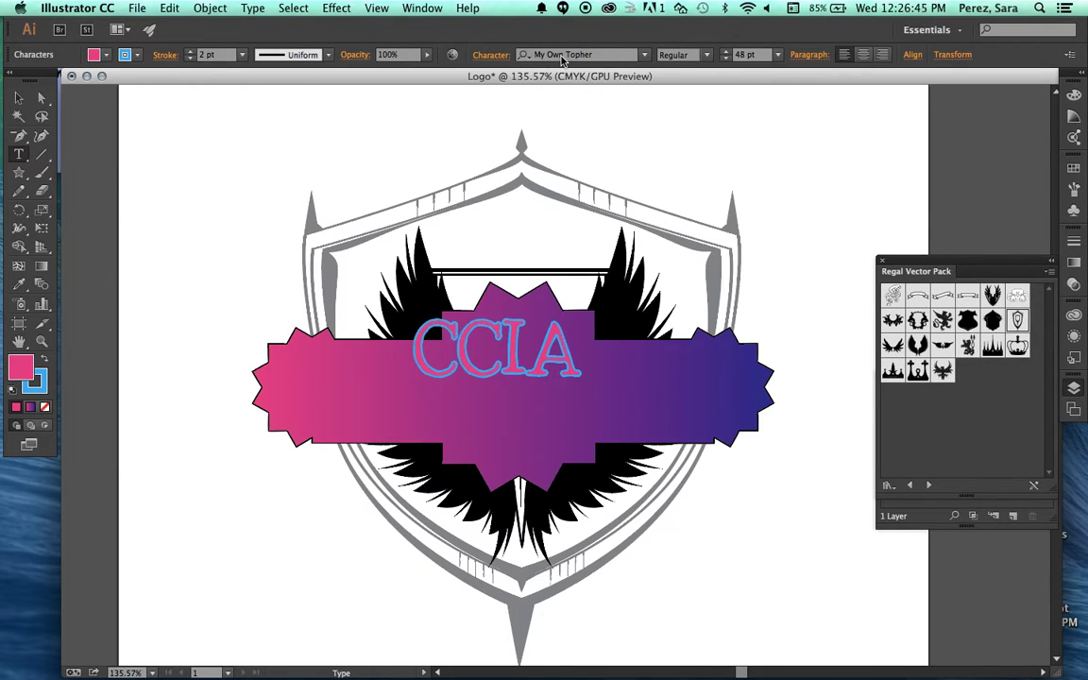
Set the CCIA lettering in Impact, leaving the stroke width profile unchanged.
click(420, 347)
drag(420, 348, 582, 364)
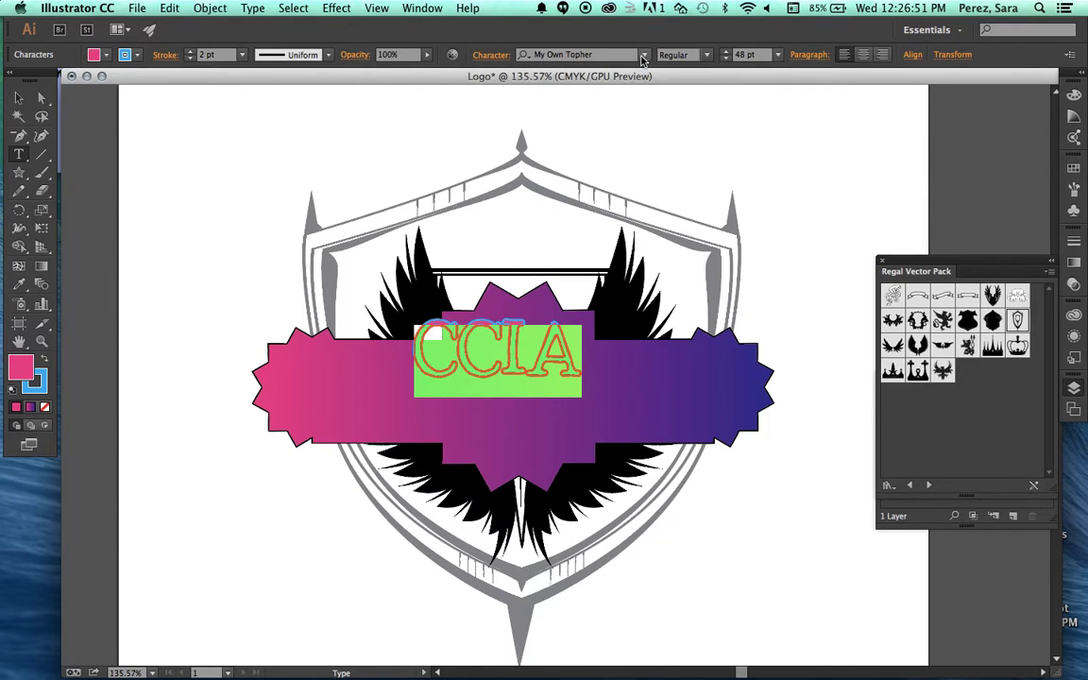
click(580, 55)
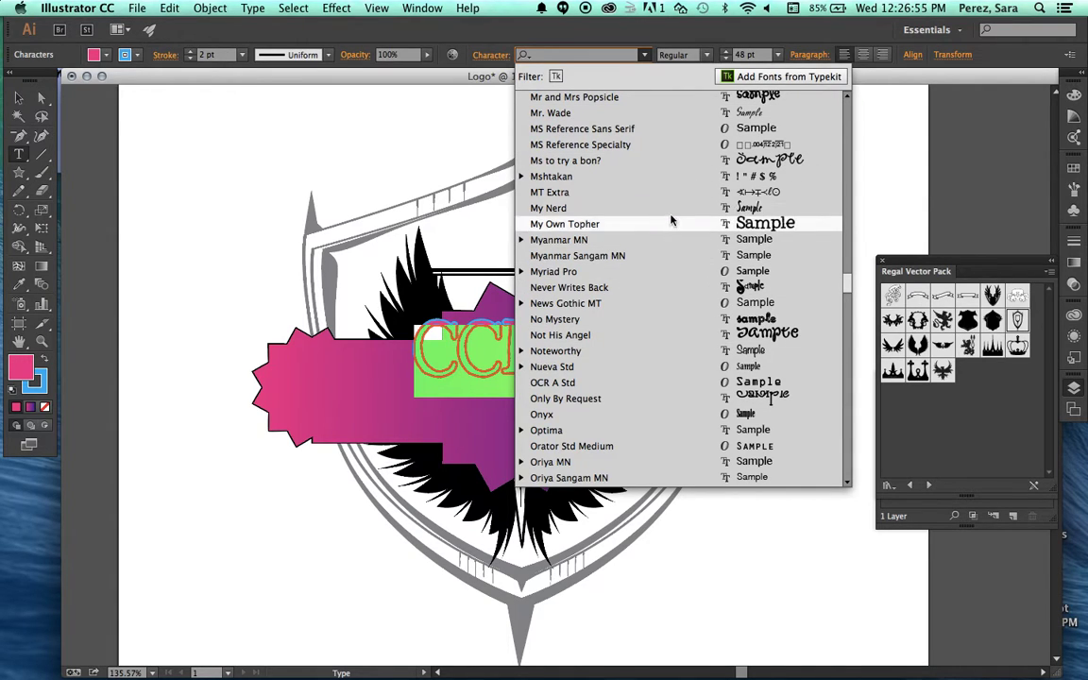
scroll(669, 215, down, 2)
scroll(671, 217, up, 10)
scroll(672, 218, up, 7)
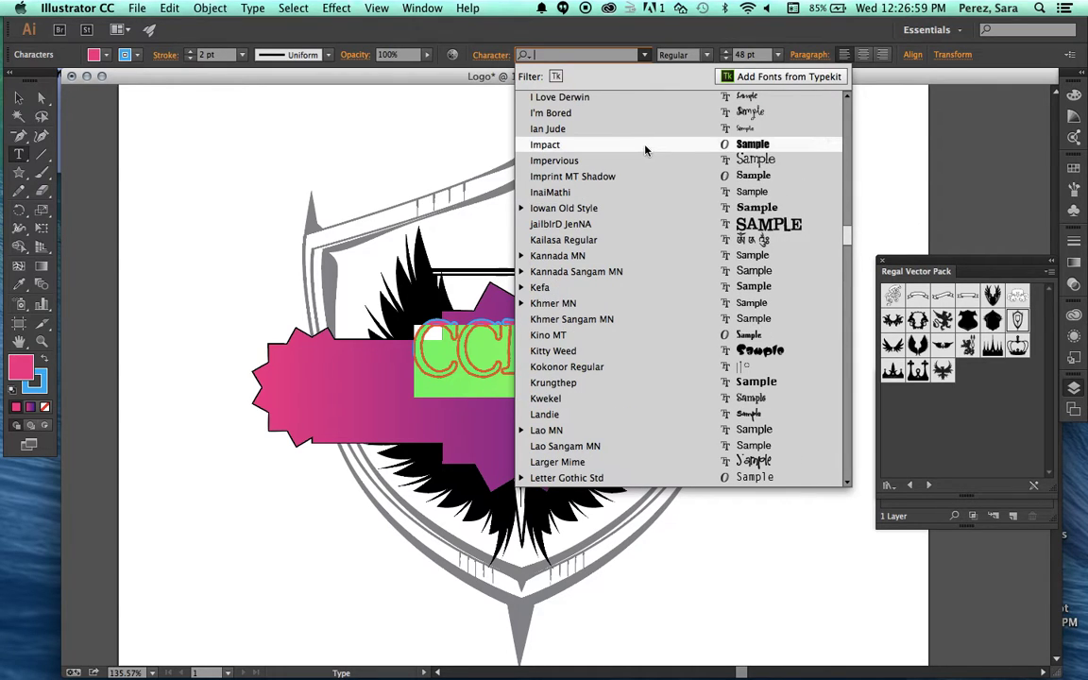
click(643, 145)
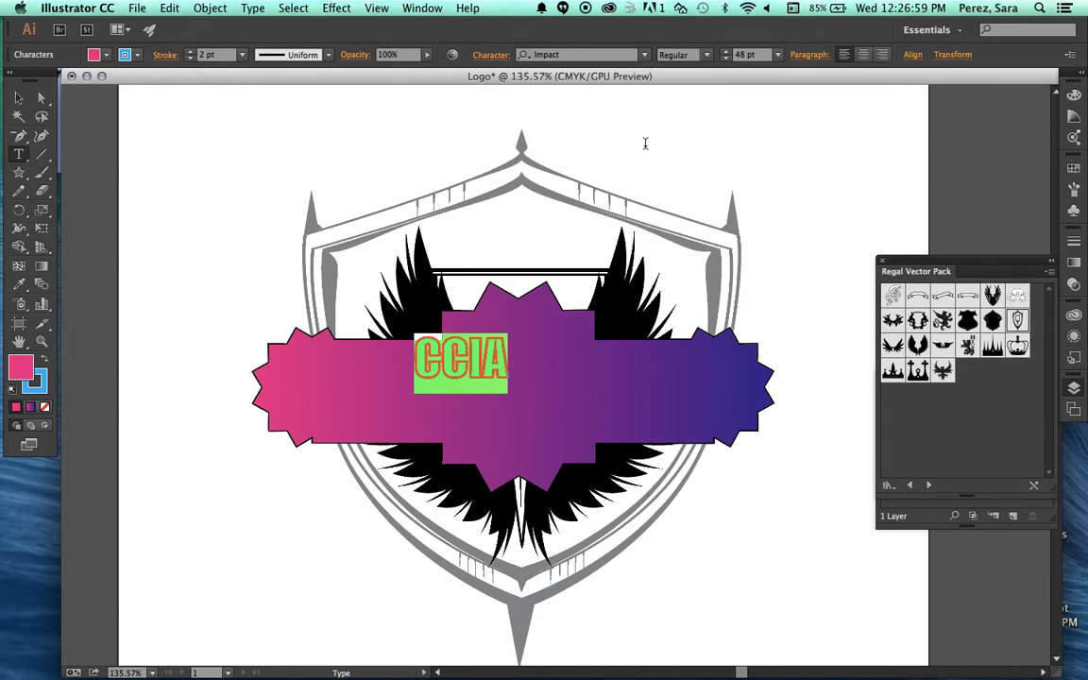
click(327, 55)
click(286, 59)
click(643, 57)
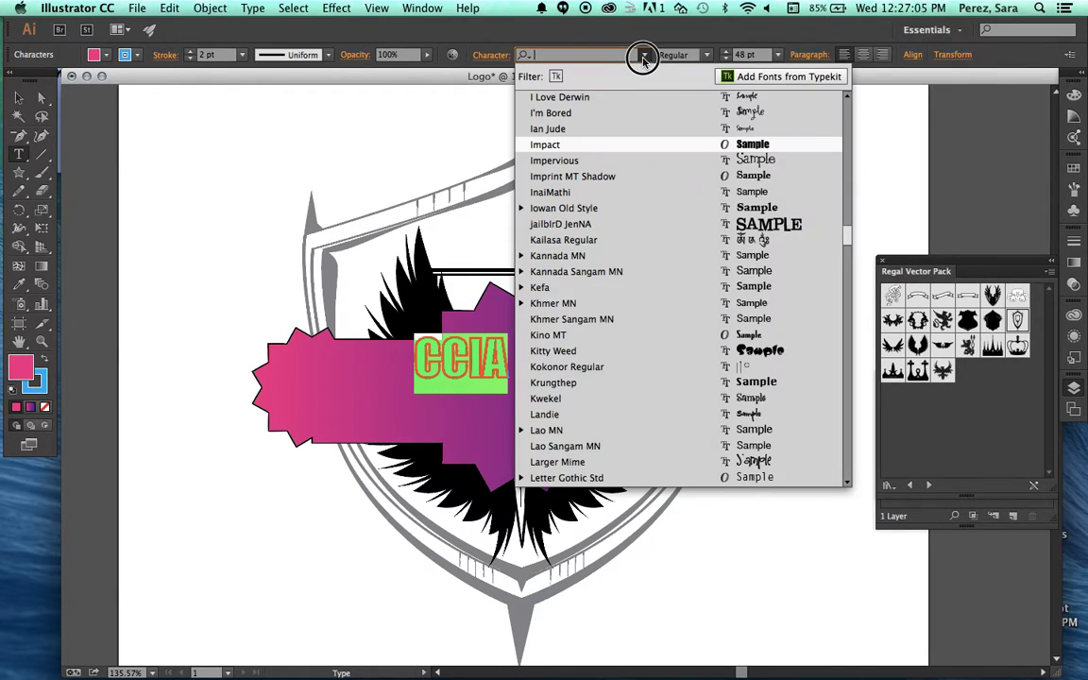
Browse the Typekit library, load more fonts, and filter it to the Hand classification.
click(758, 80)
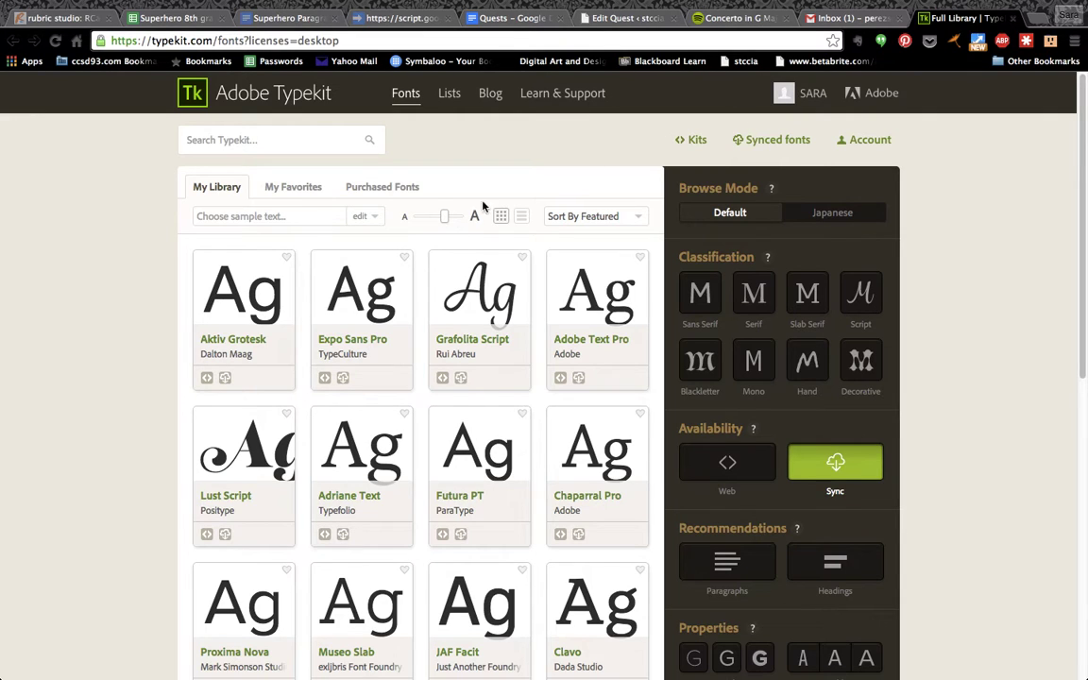
scroll(367, 379, down, 3)
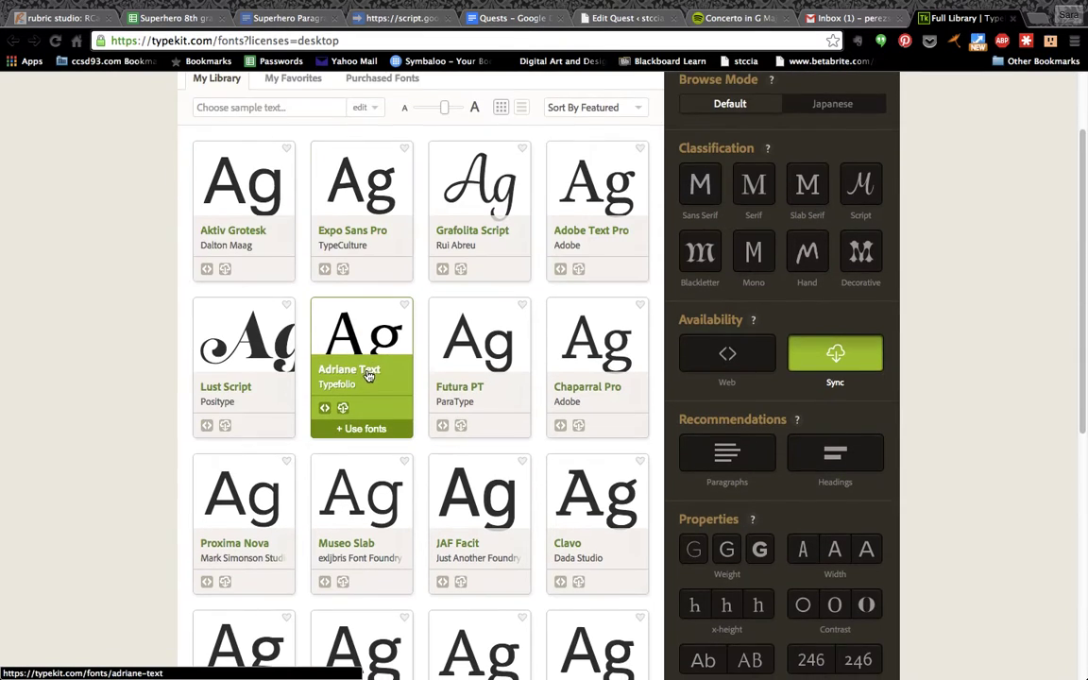
scroll(370, 376, down, 8)
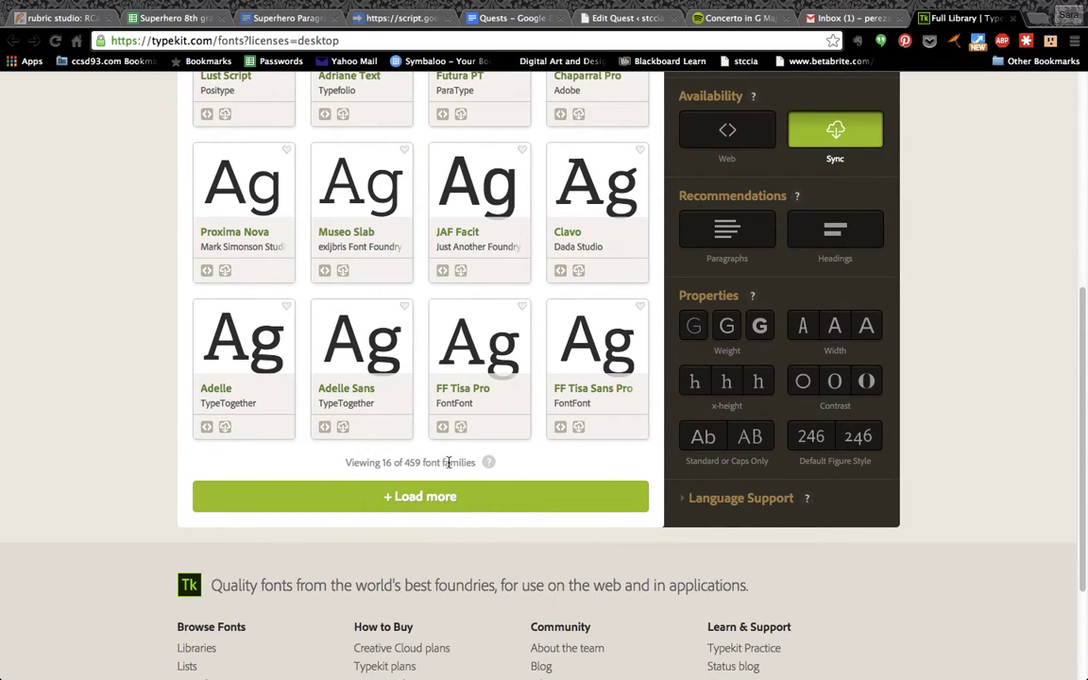
click(430, 507)
scroll(430, 508, down, 5)
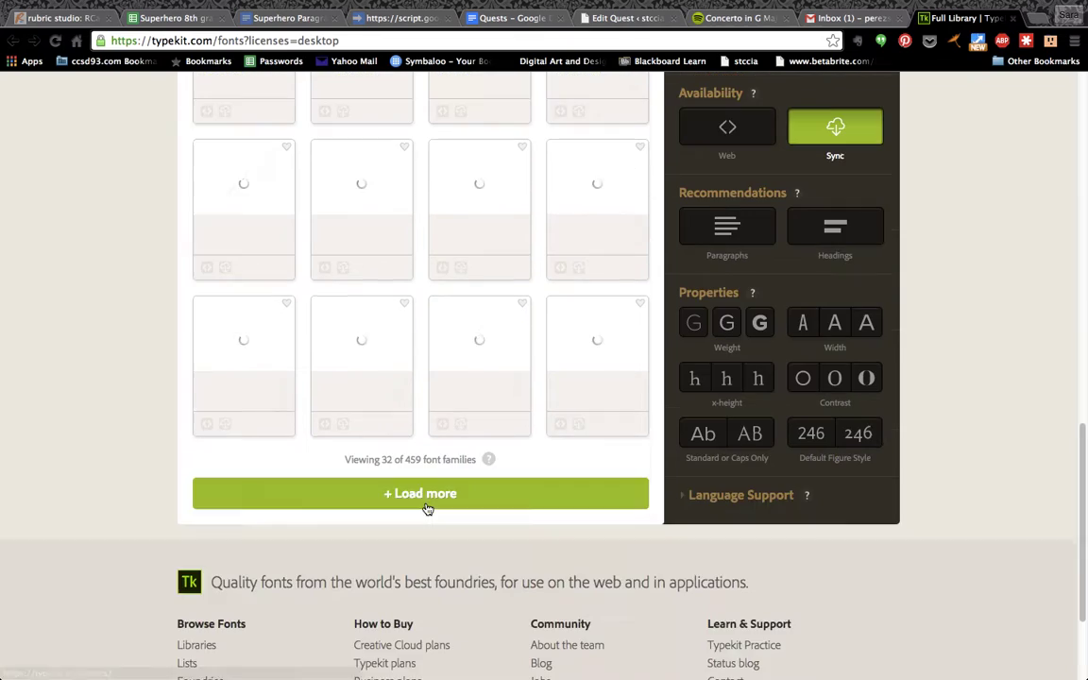
scroll(430, 507, up, 10)
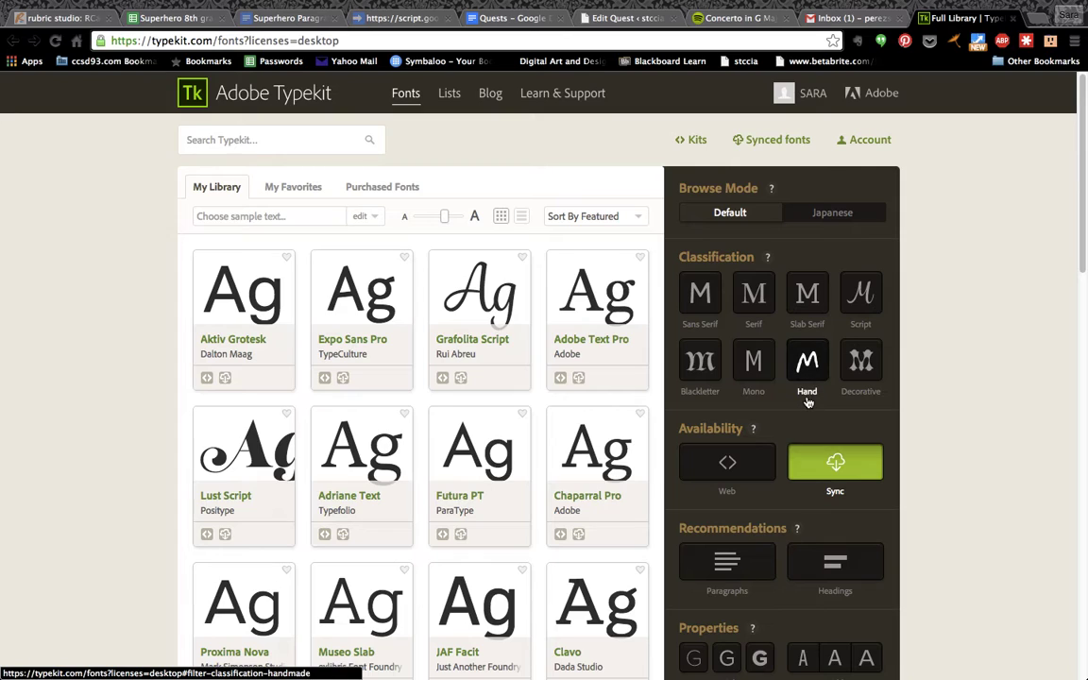
click(810, 369)
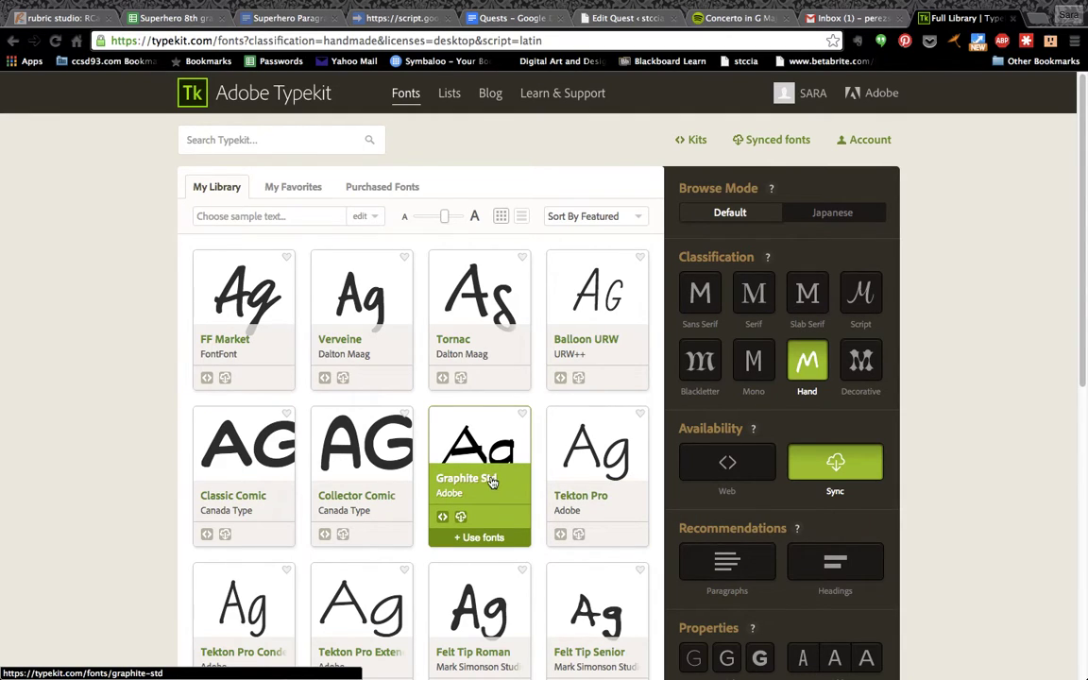
View the Graphite Std page with its Light, Regular and Bold weights.
click(483, 464)
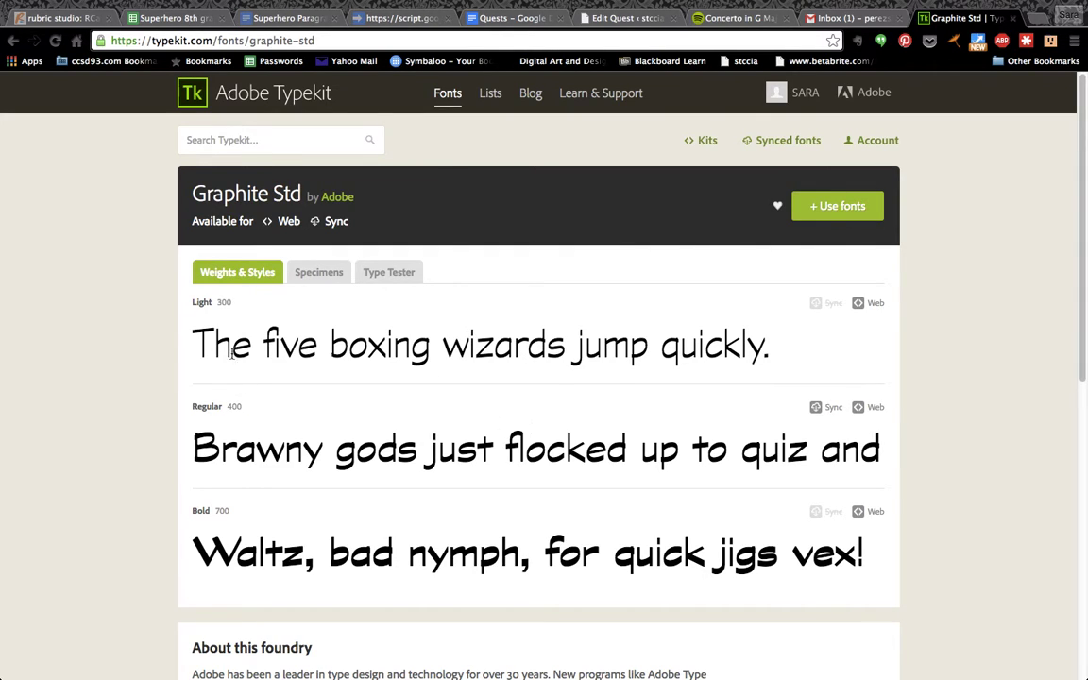
scroll(331, 511, down, 1)
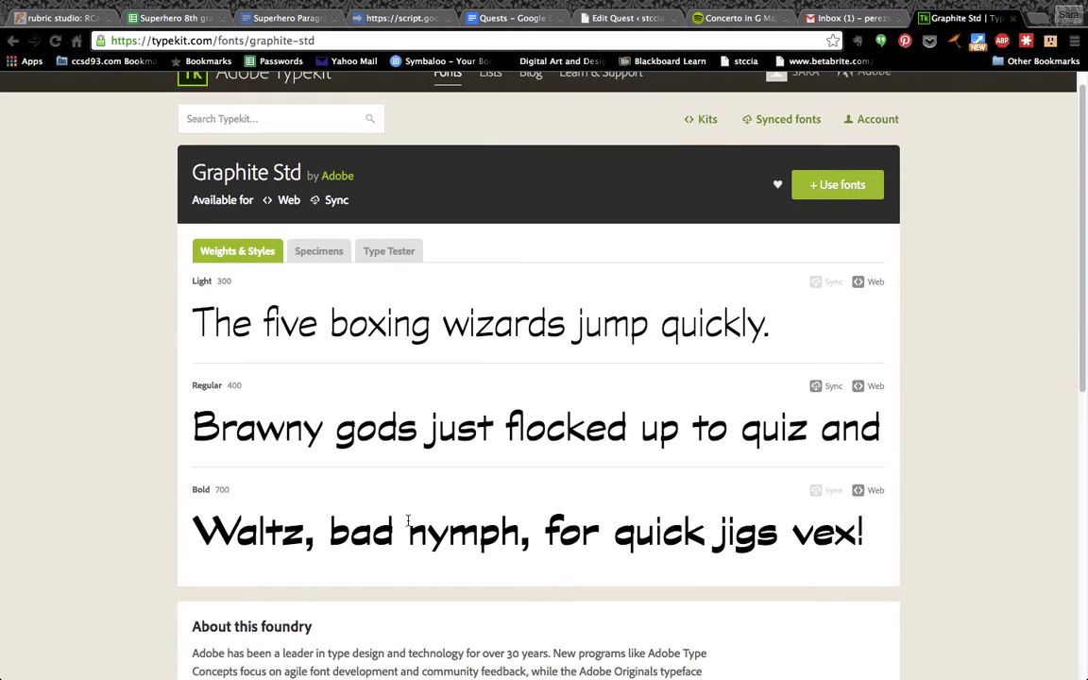
scroll(406, 520, up, 1)
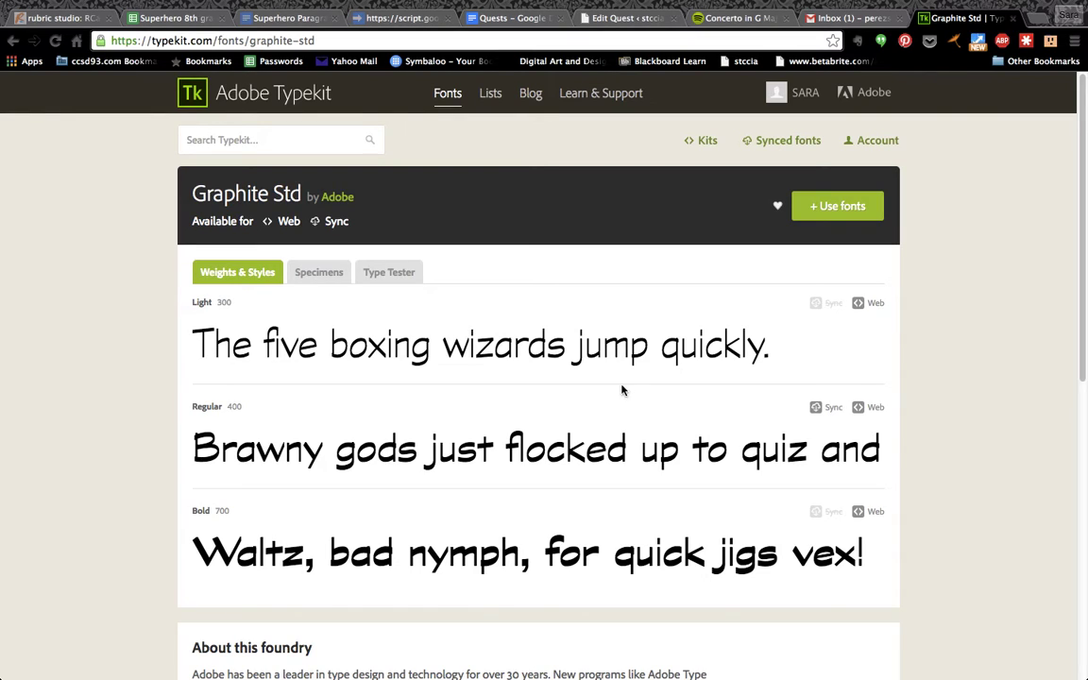
Sync Graphite Std Regular to the computer via Use fonts, then close the confirmation.
click(814, 211)
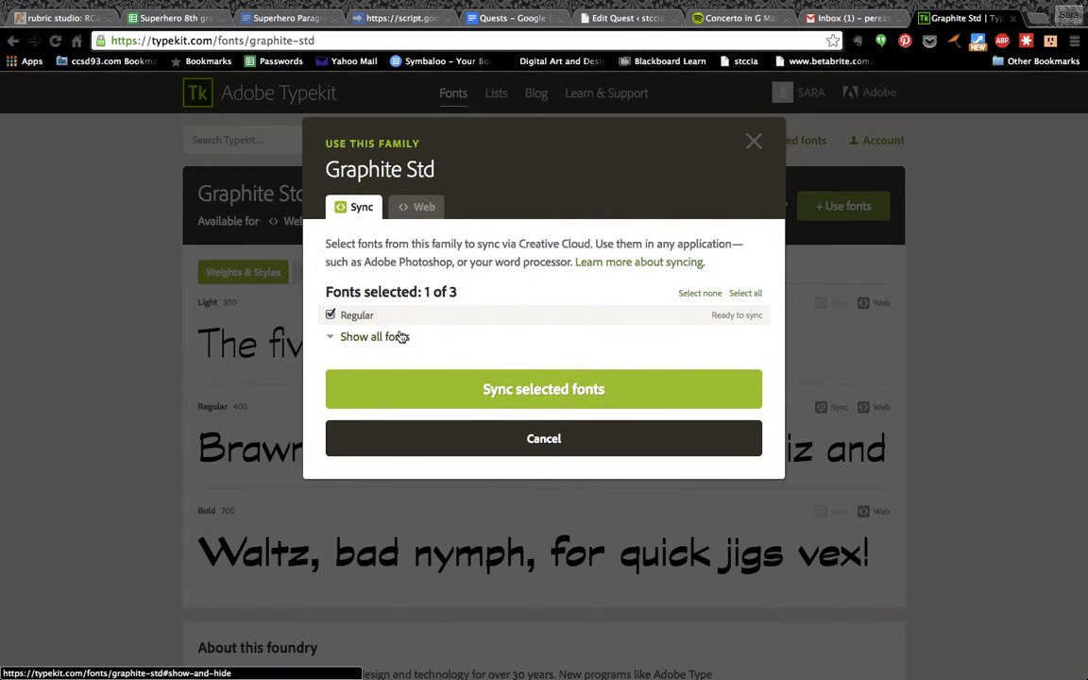
click(333, 338)
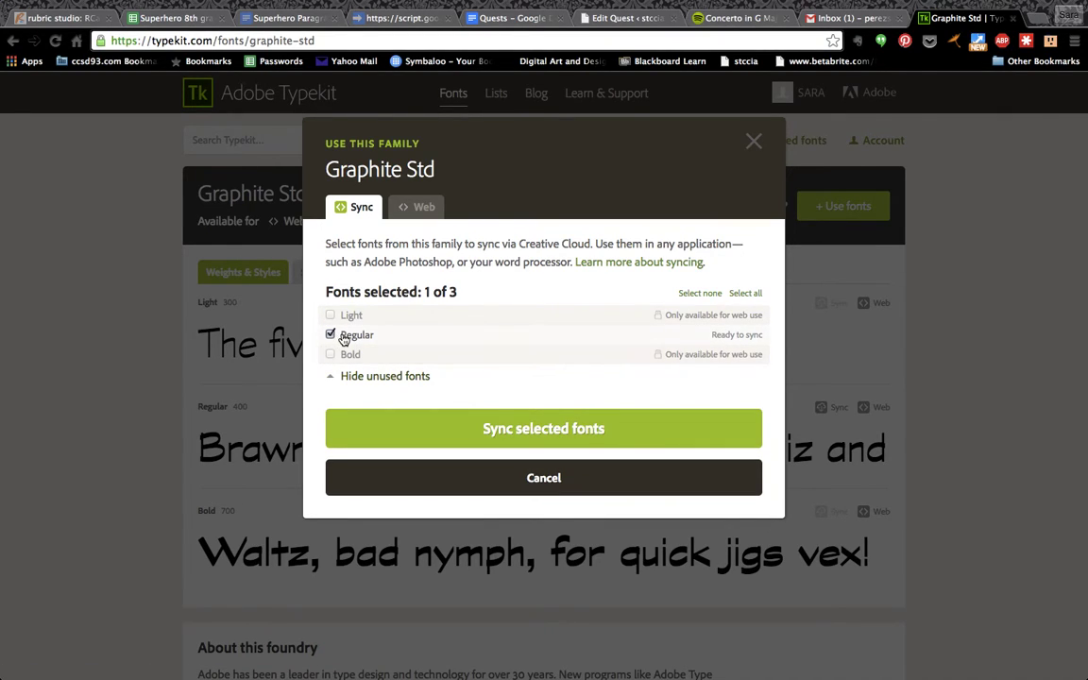
click(526, 431)
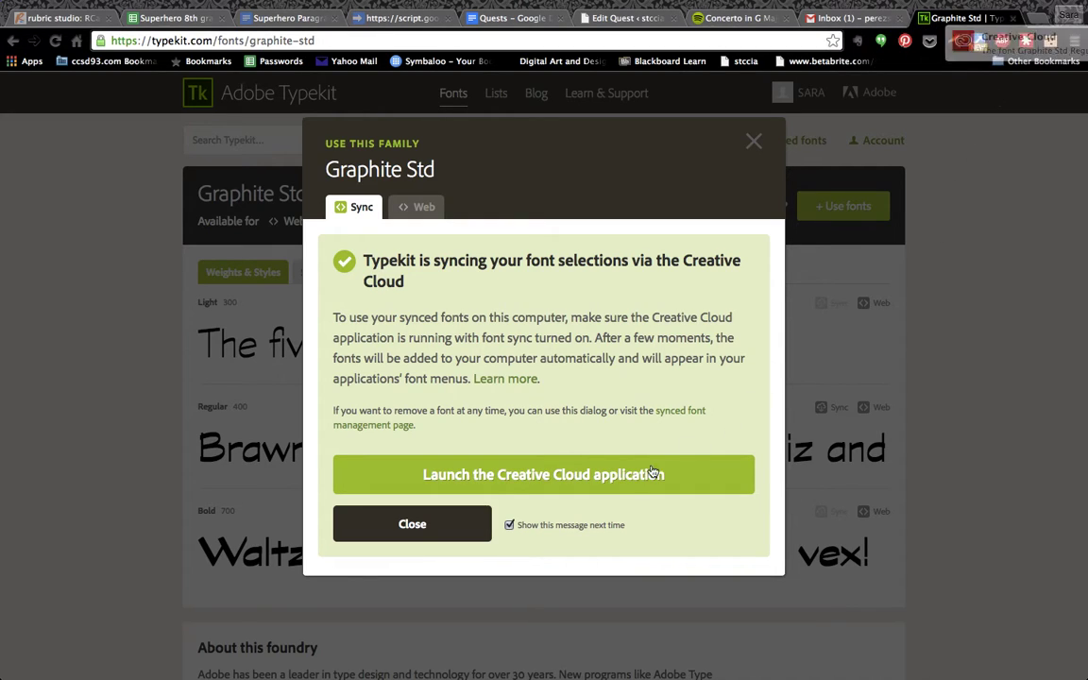
click(442, 535)
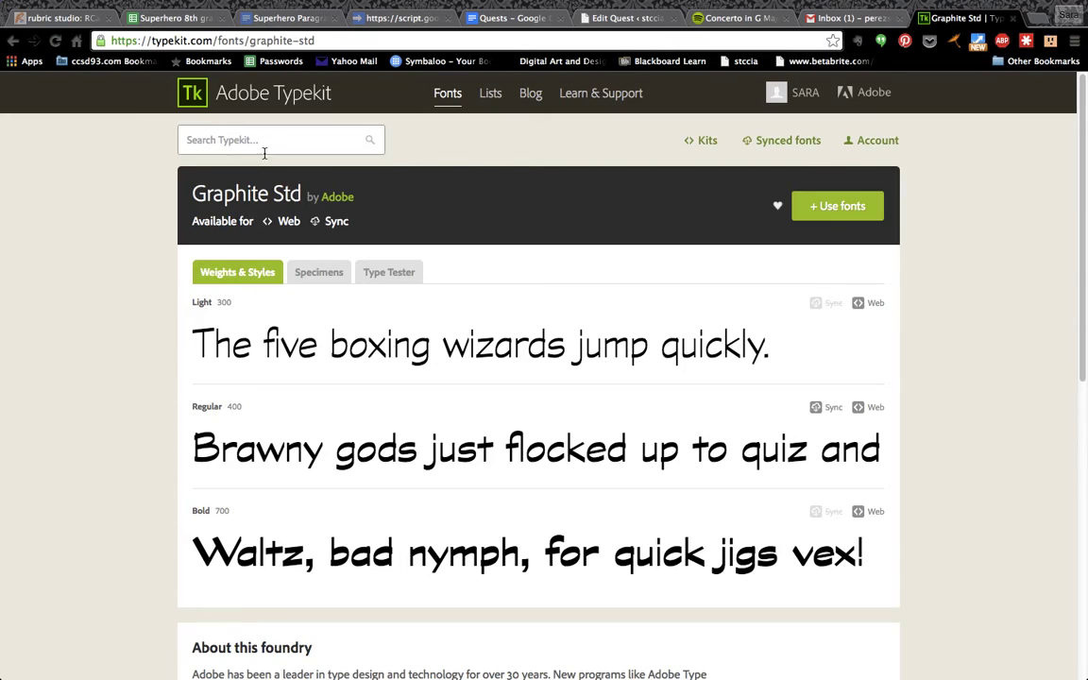
Go back to the Typekit Fonts library, then switch back to the Logo document in Illustrator.
click(449, 102)
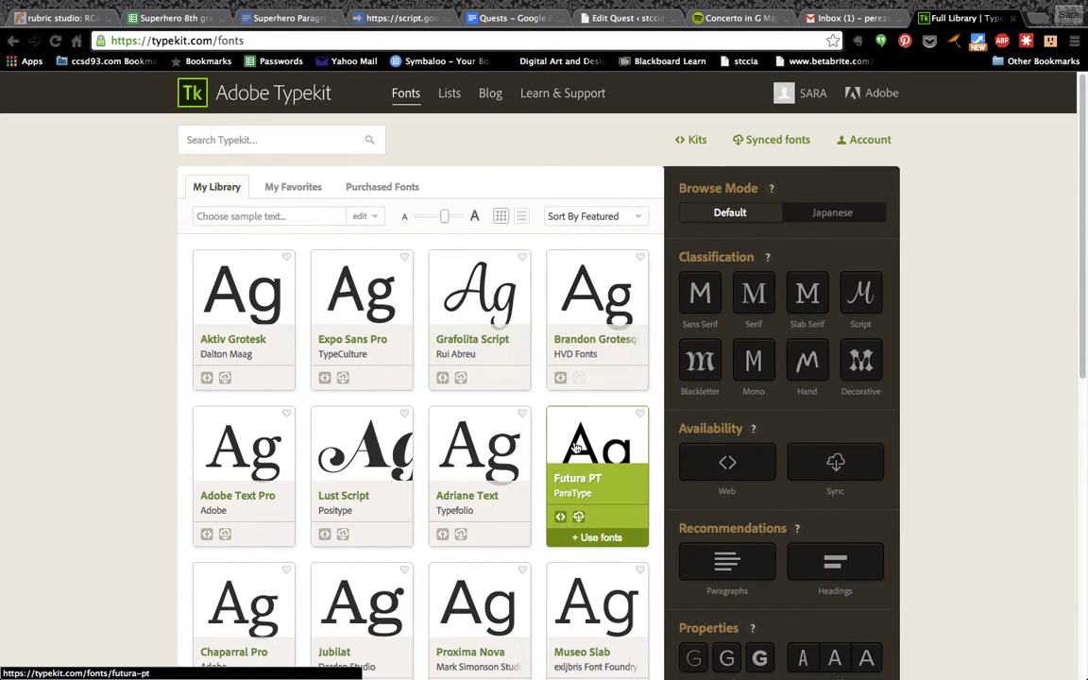
key(super+Tab)
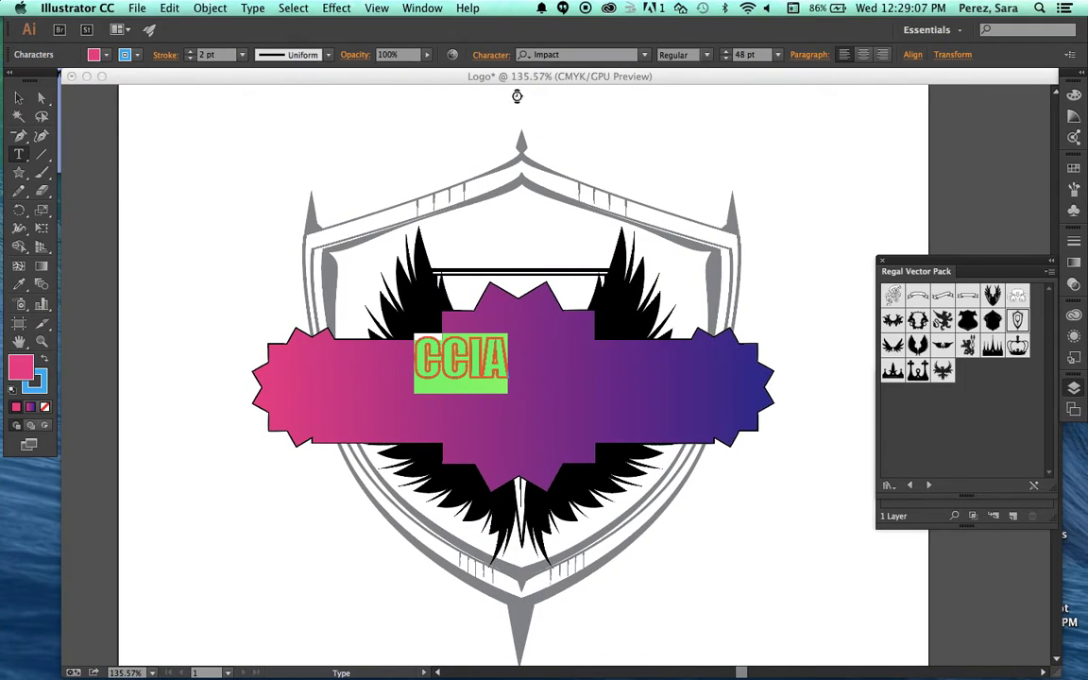
Keep the Impact font and set the CCIA text size to 60 pt.
click(578, 54)
click(707, 52)
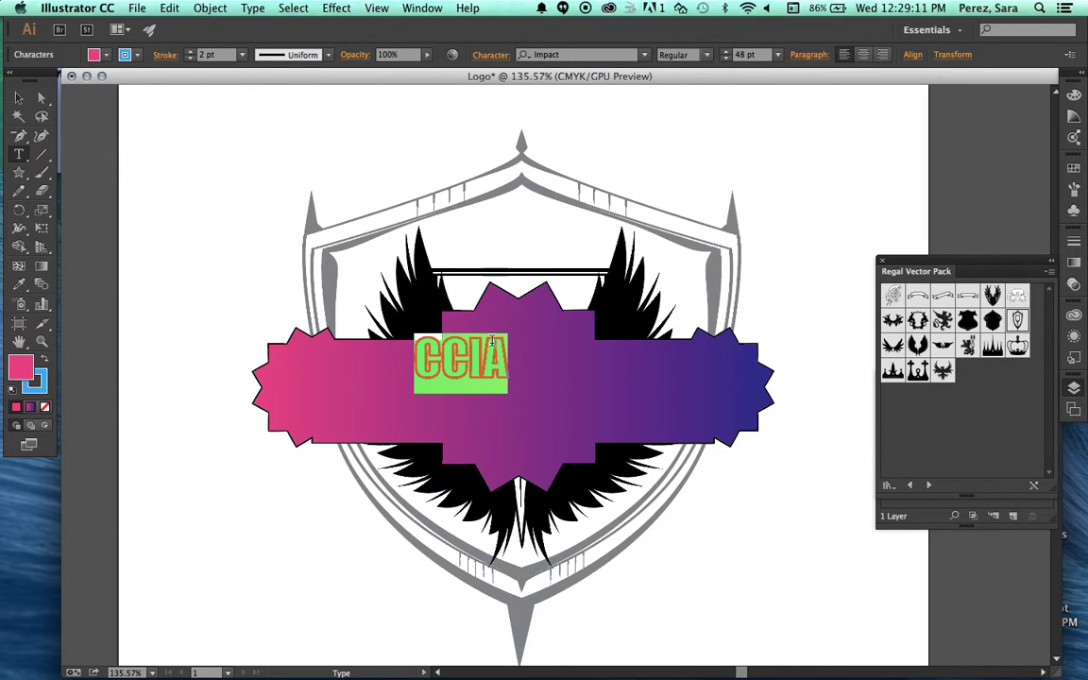
click(777, 55)
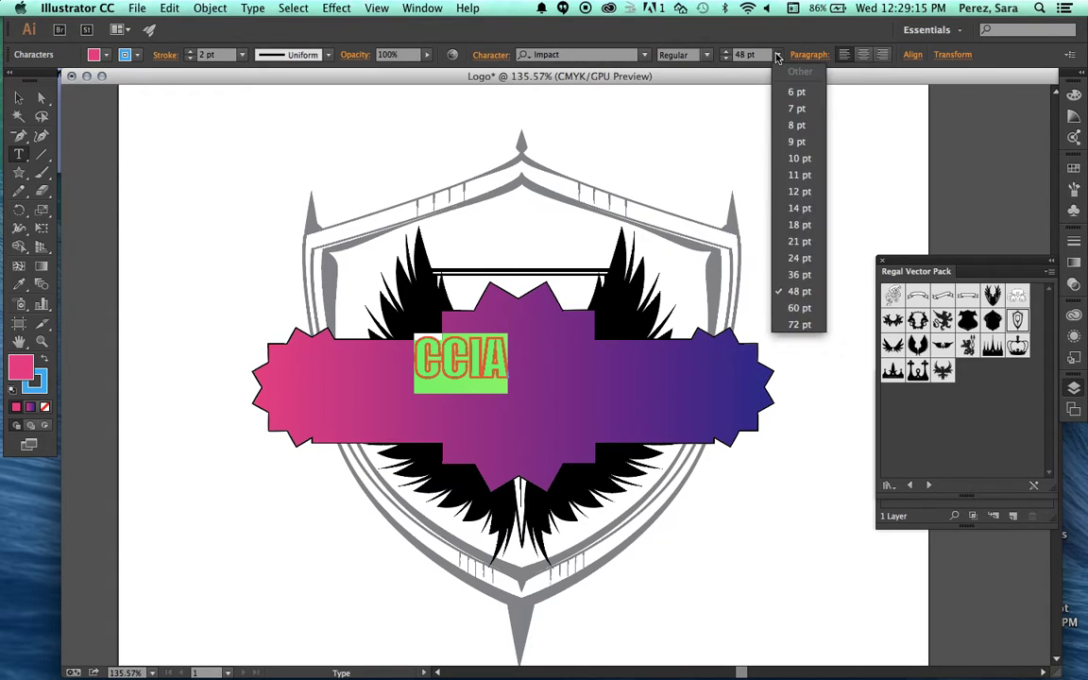
click(800, 308)
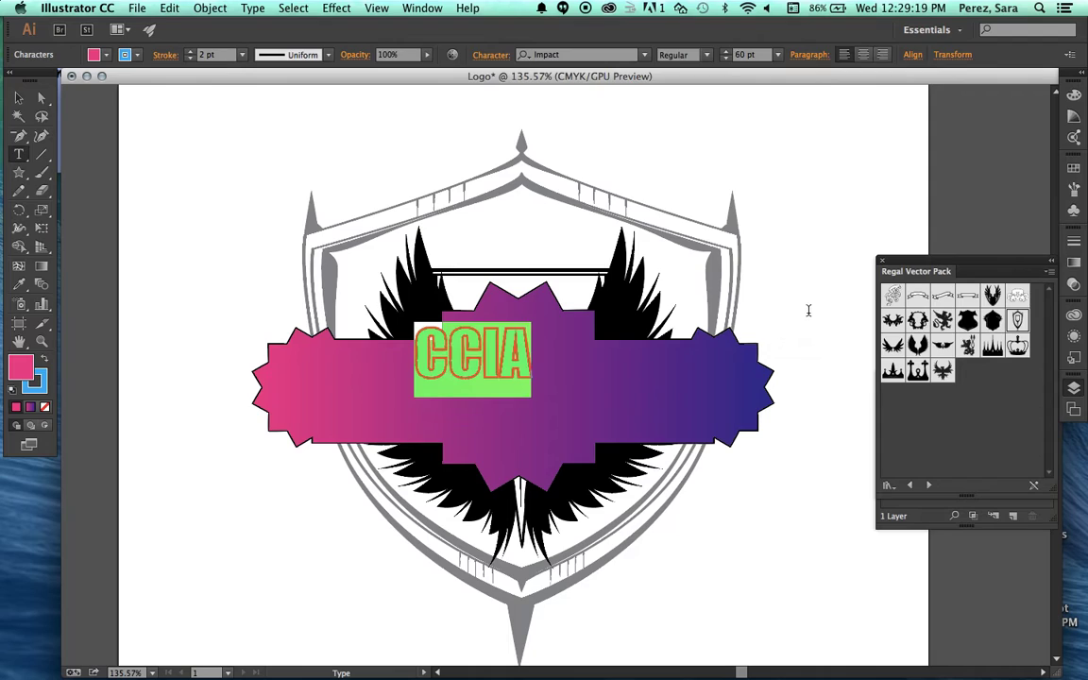
Step the CCIA size up, then enter 100 pt and finish editing.
click(728, 52)
click(727, 52)
click(727, 51)
click(727, 52)
click(727, 52)
click(728, 52)
click(727, 52)
click(728, 52)
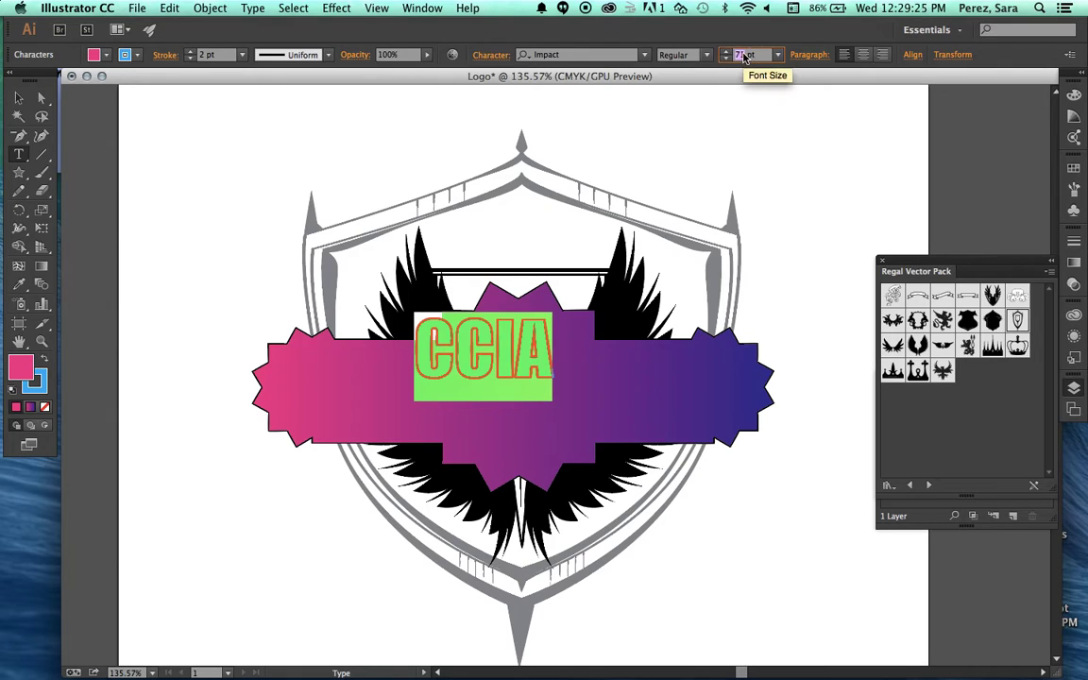
double_click(738, 54)
text(1)
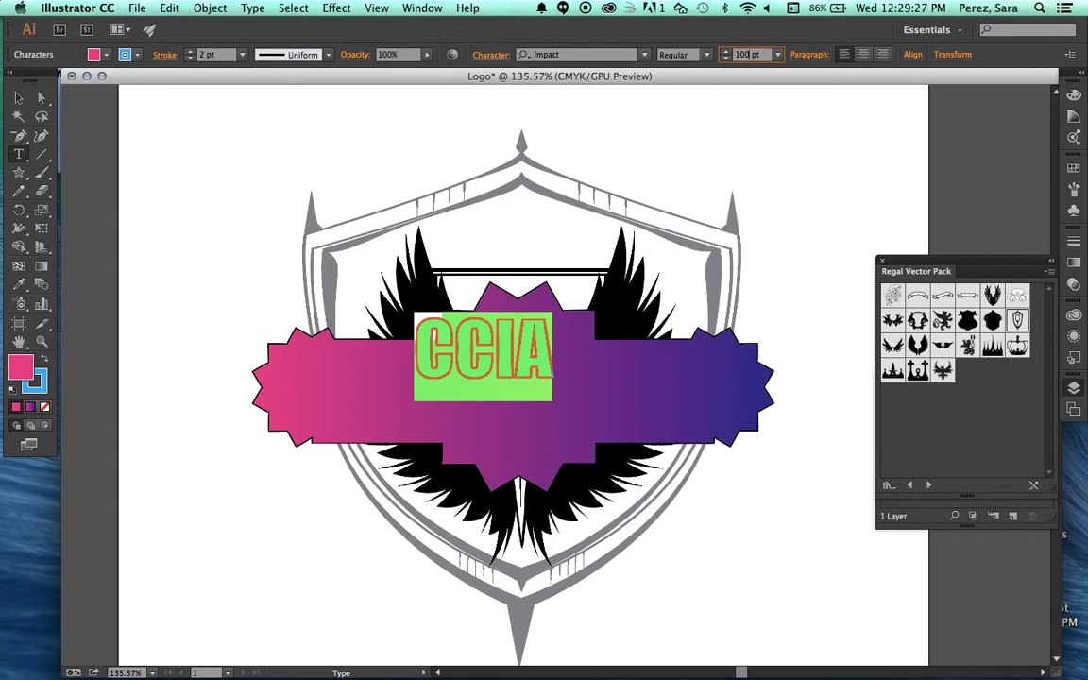
text(00)
key(Return)
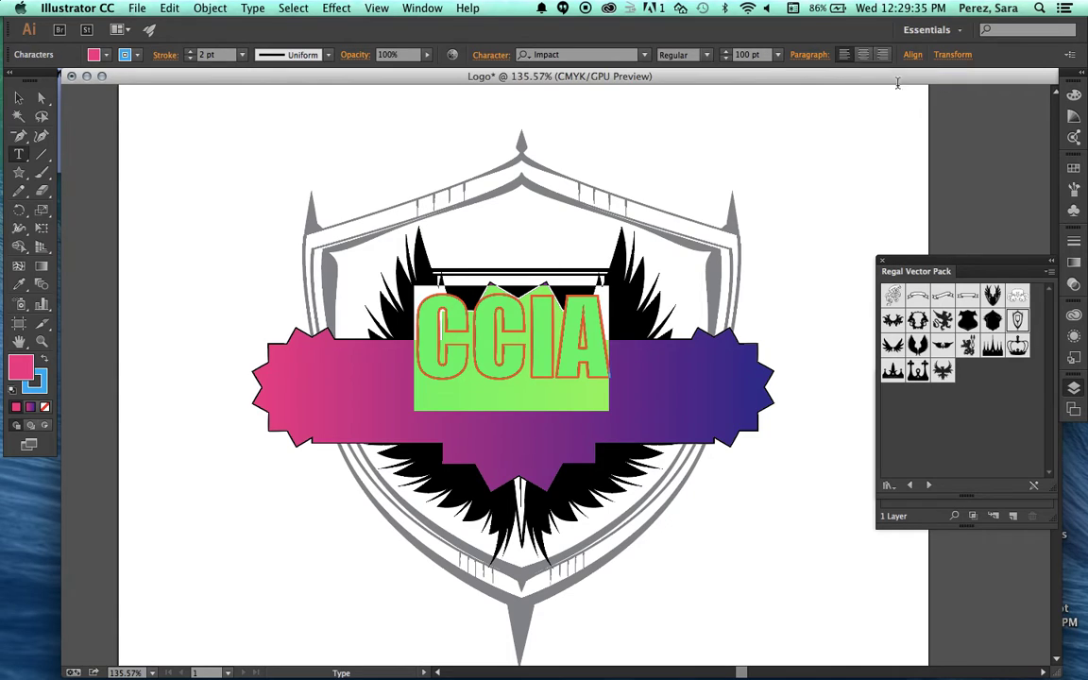
key(Right)
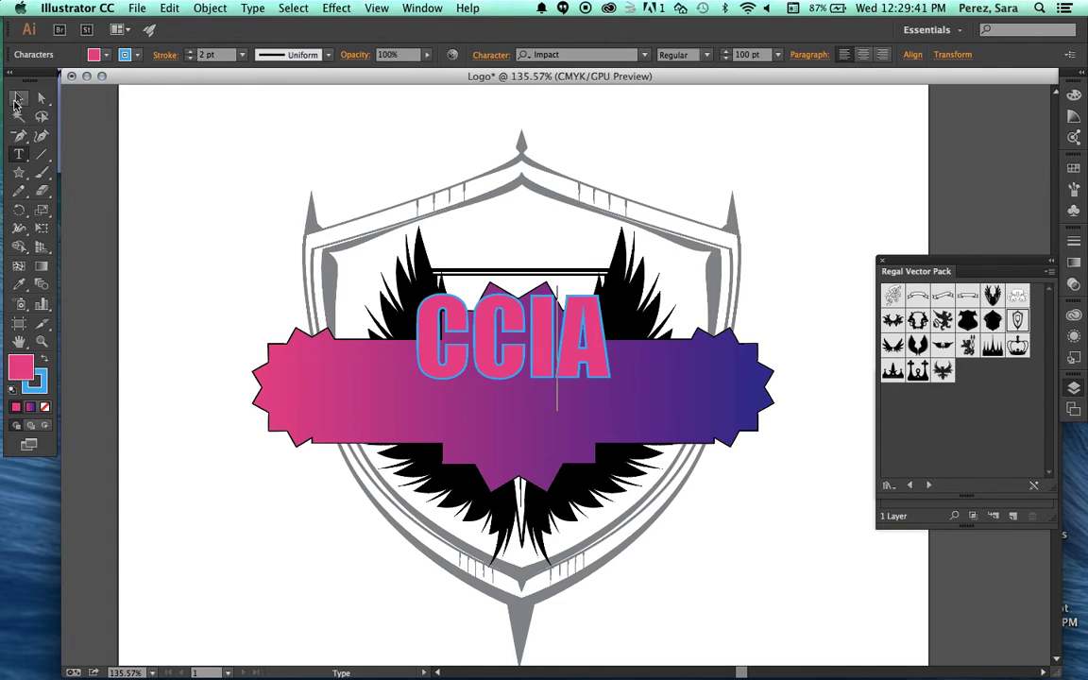
Drag the 100 pt CCIA text down onto the banner centre, then reselect it.
click(16, 98)
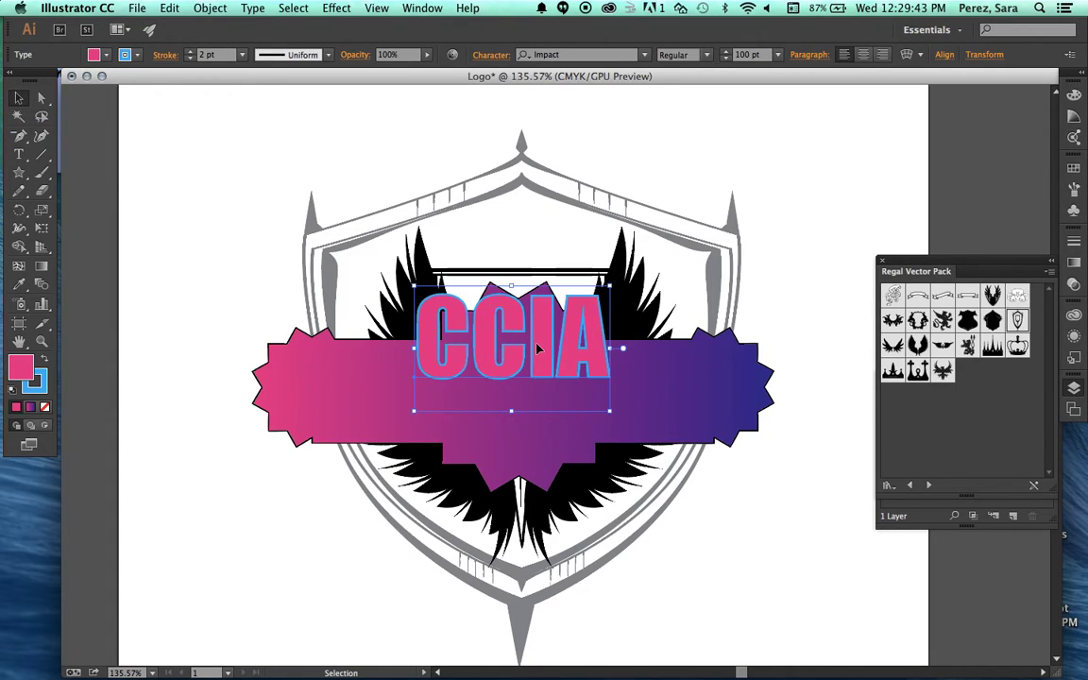
drag(511, 345, 519, 398)
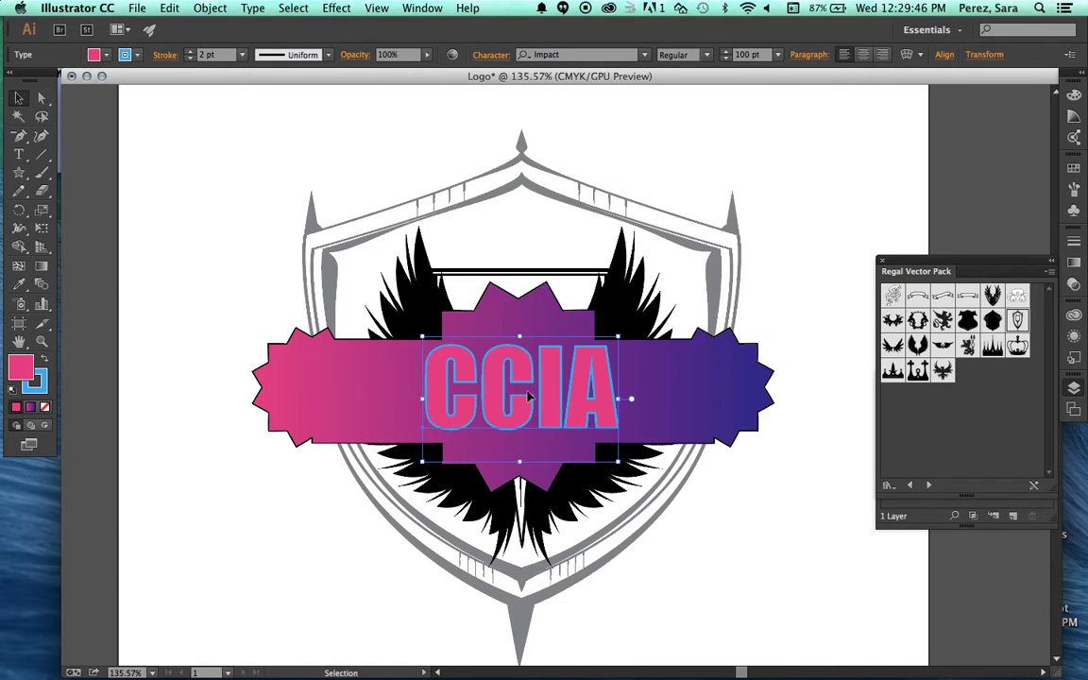
click(728, 496)
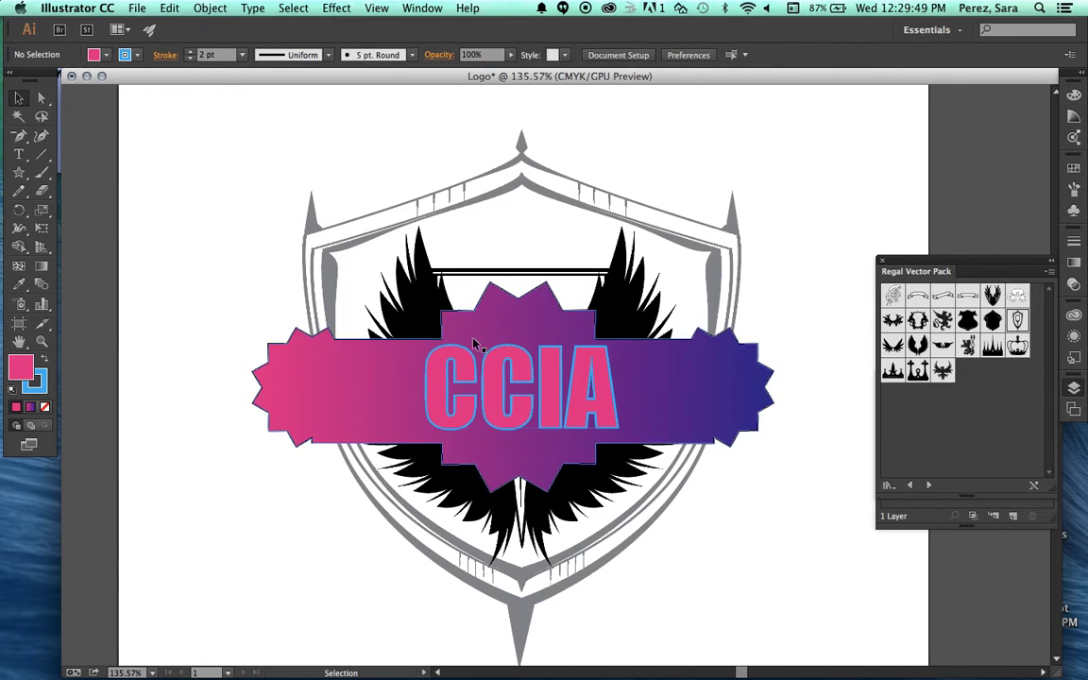
click(506, 381)
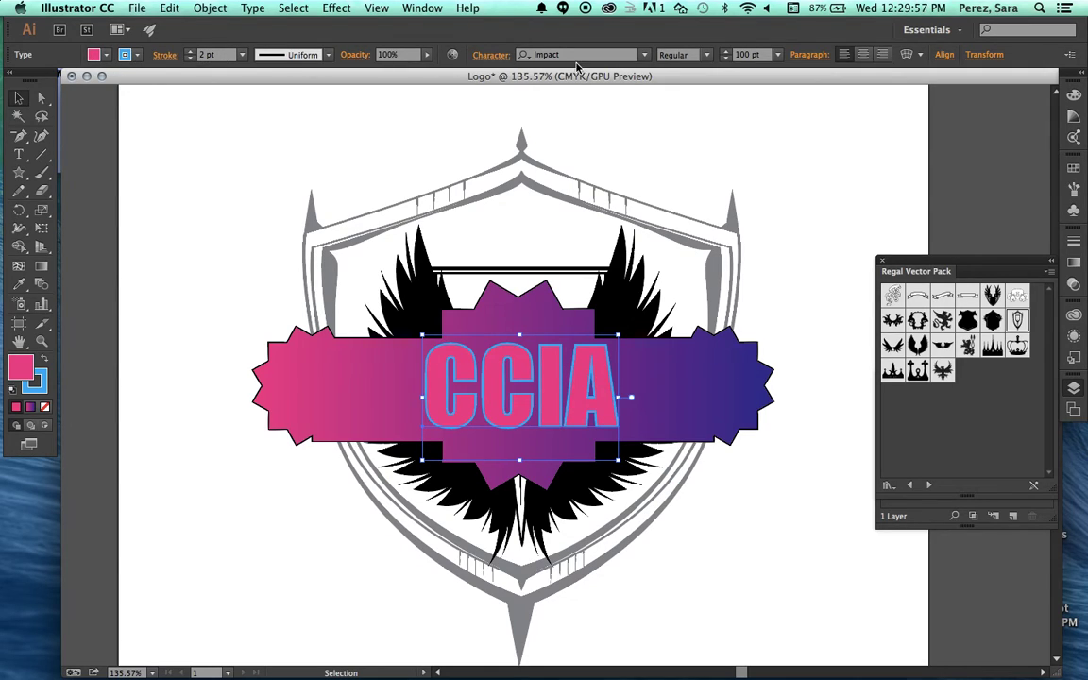
Make a warp envelope on CCIA and pick Wave after trying Bulge and Shell Lower.
click(909, 58)
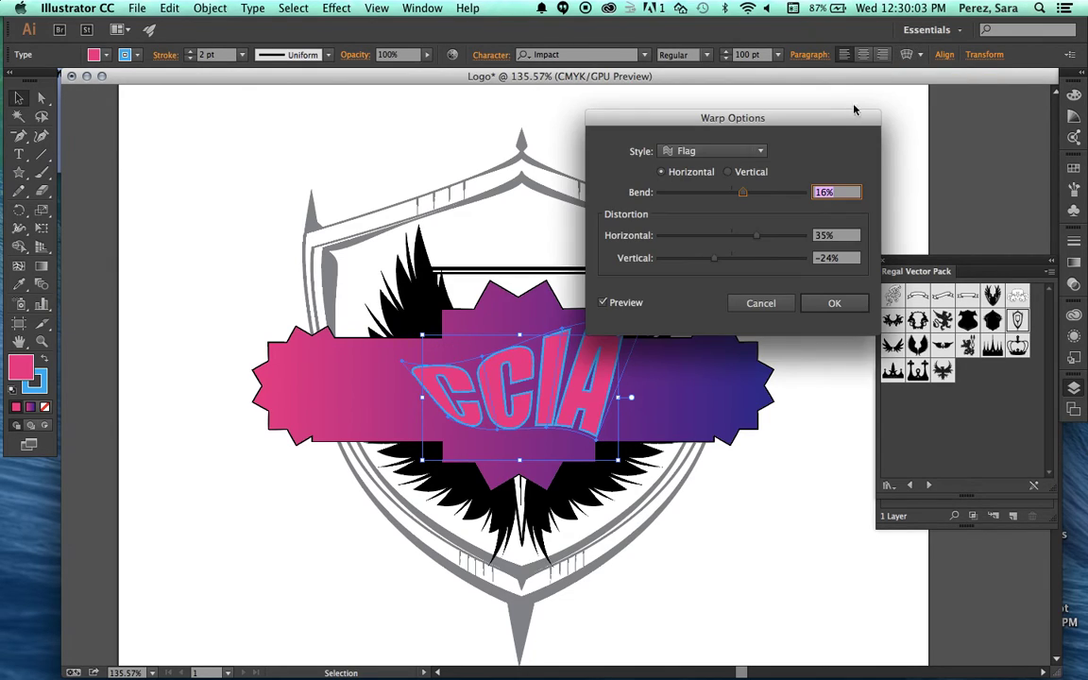
drag(789, 114, 855, 81)
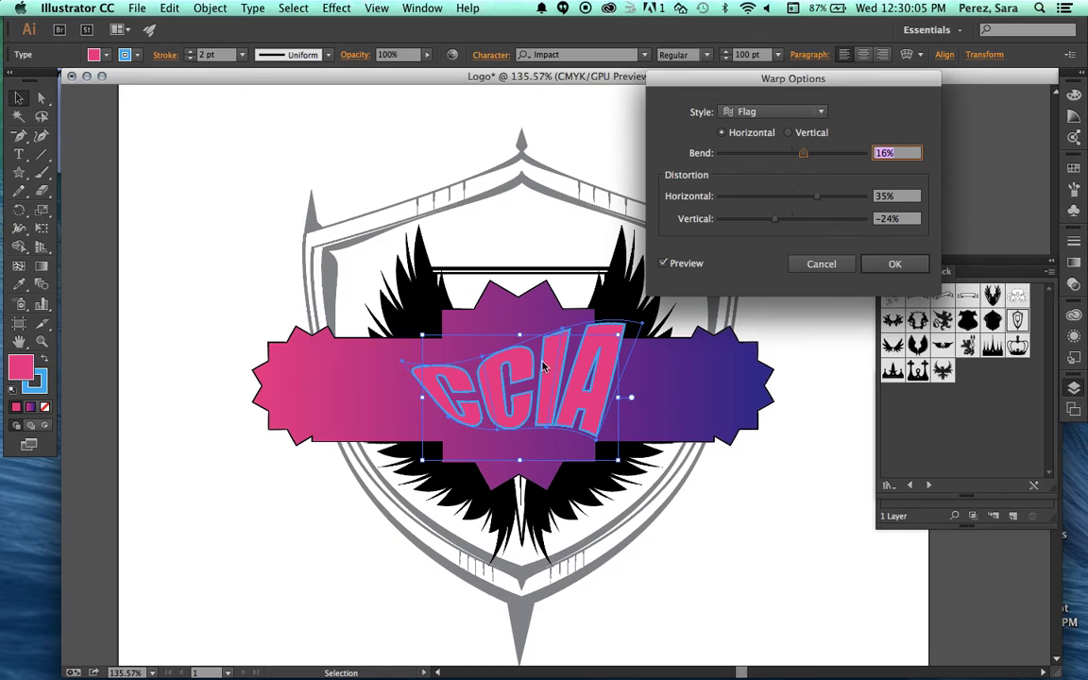
click(736, 113)
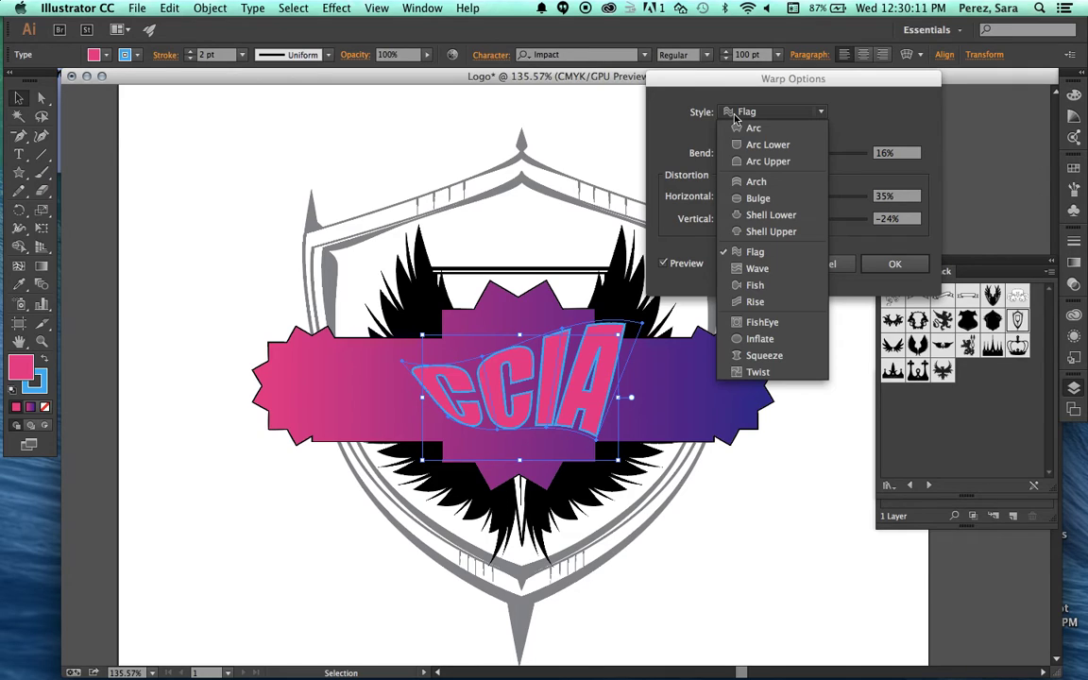
click(758, 198)
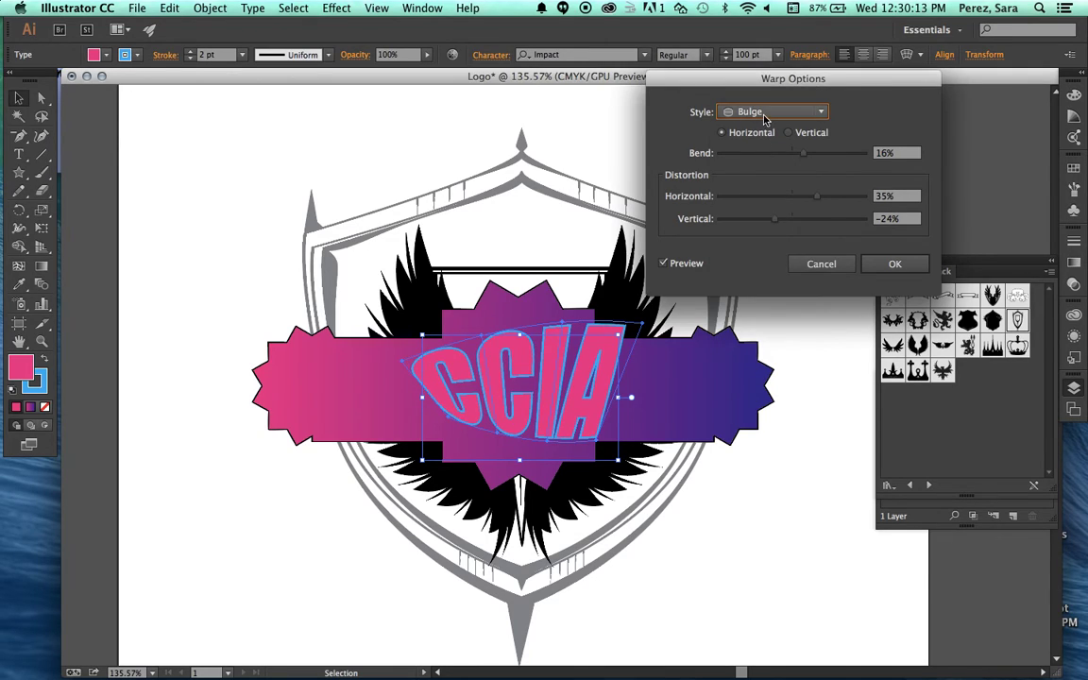
click(765, 113)
click(770, 215)
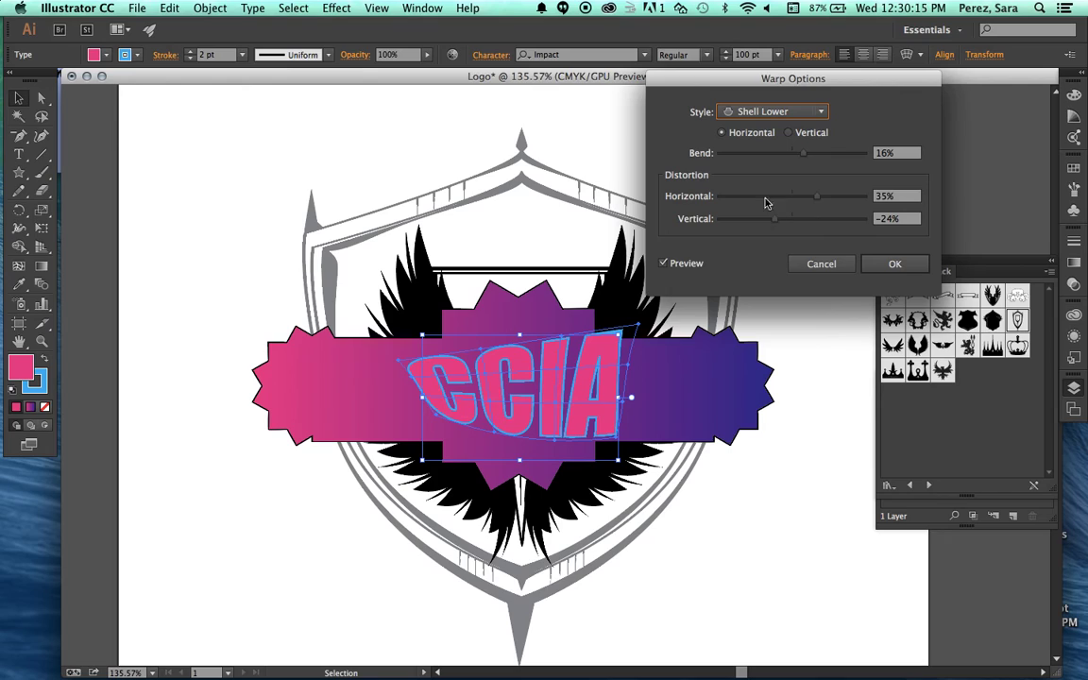
click(741, 111)
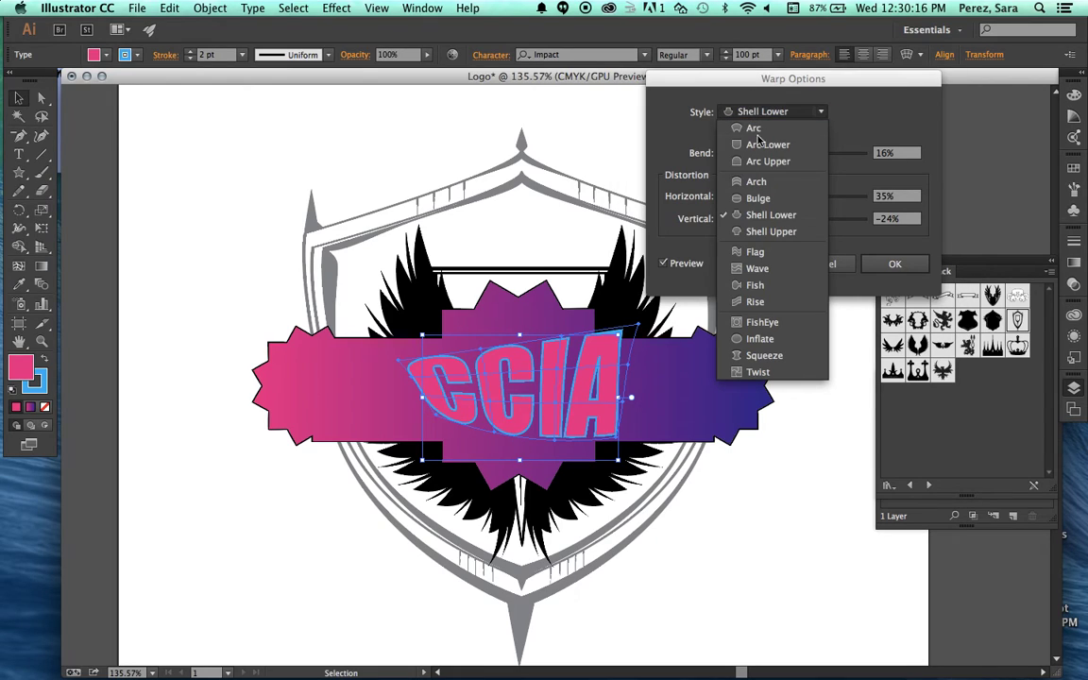
click(758, 269)
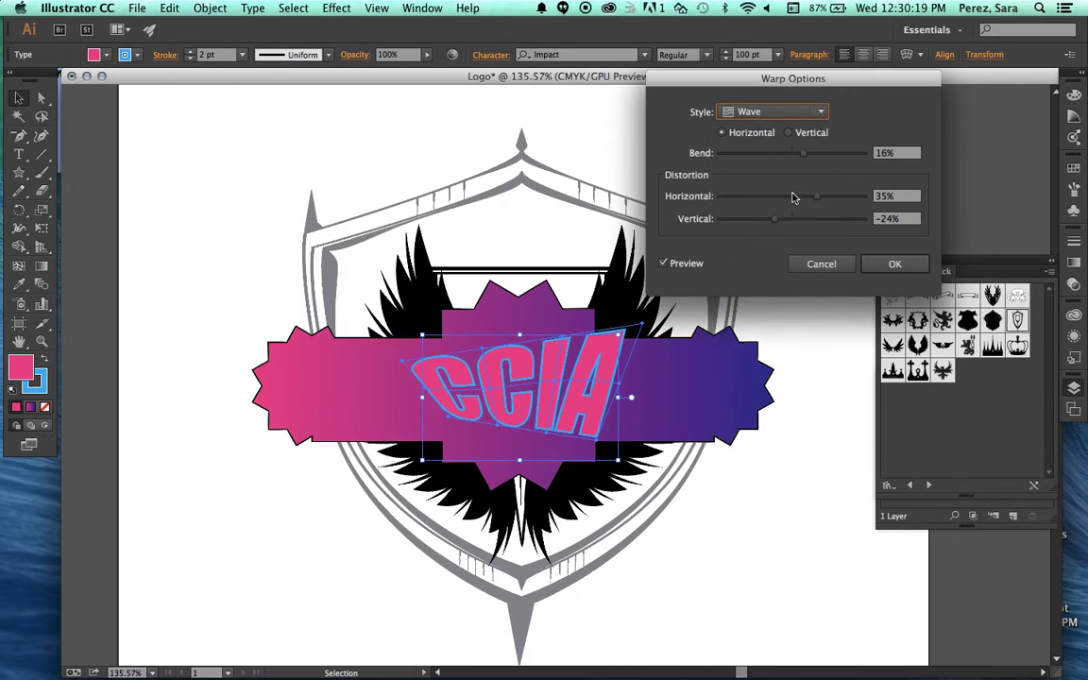
Set Wave bend to −55%, horizontal 25% and vertical −20%, comparing with preview.
drag(805, 155, 753, 158)
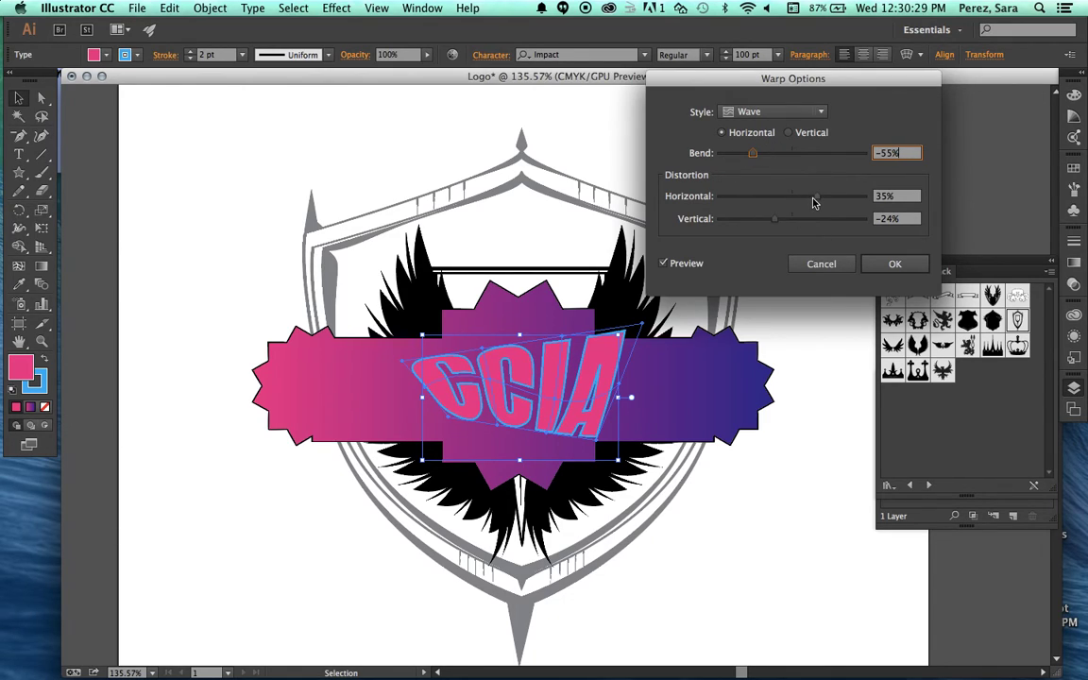
drag(816, 199, 766, 226)
click(665, 264)
click(666, 265)
click(665, 263)
mouse_move(764, 219)
mouse_down()
mouse_move(791, 222)
mouse_move(777, 220)
mouse_up()
click(665, 263)
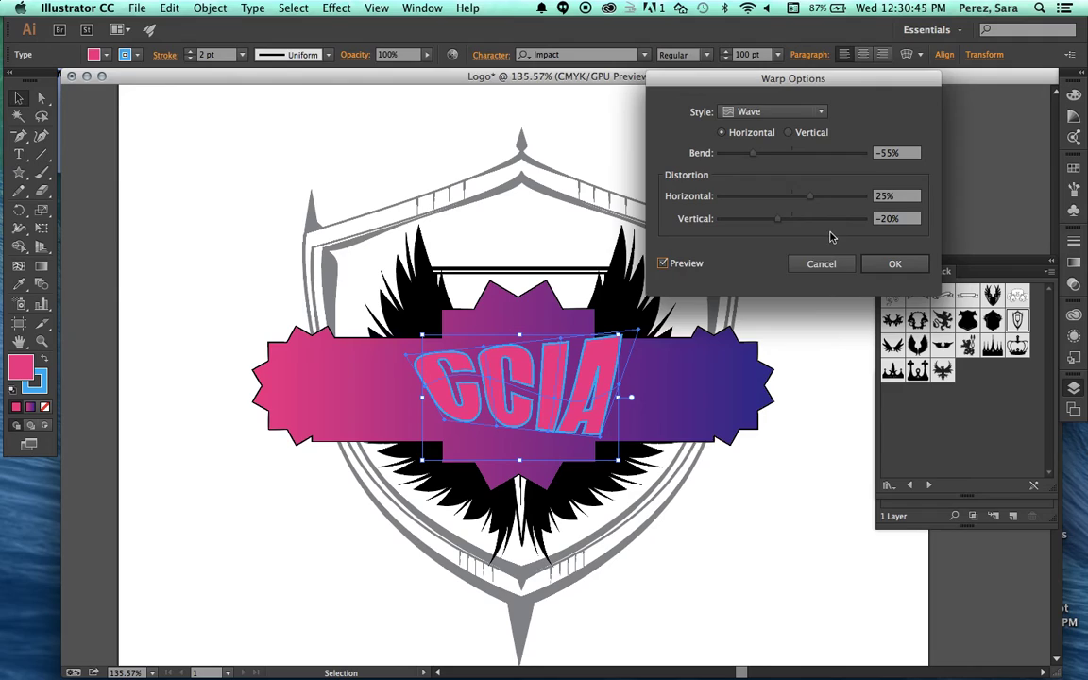
Apply the Wave warp, then type 'ccia' as new text above the shield.
click(875, 266)
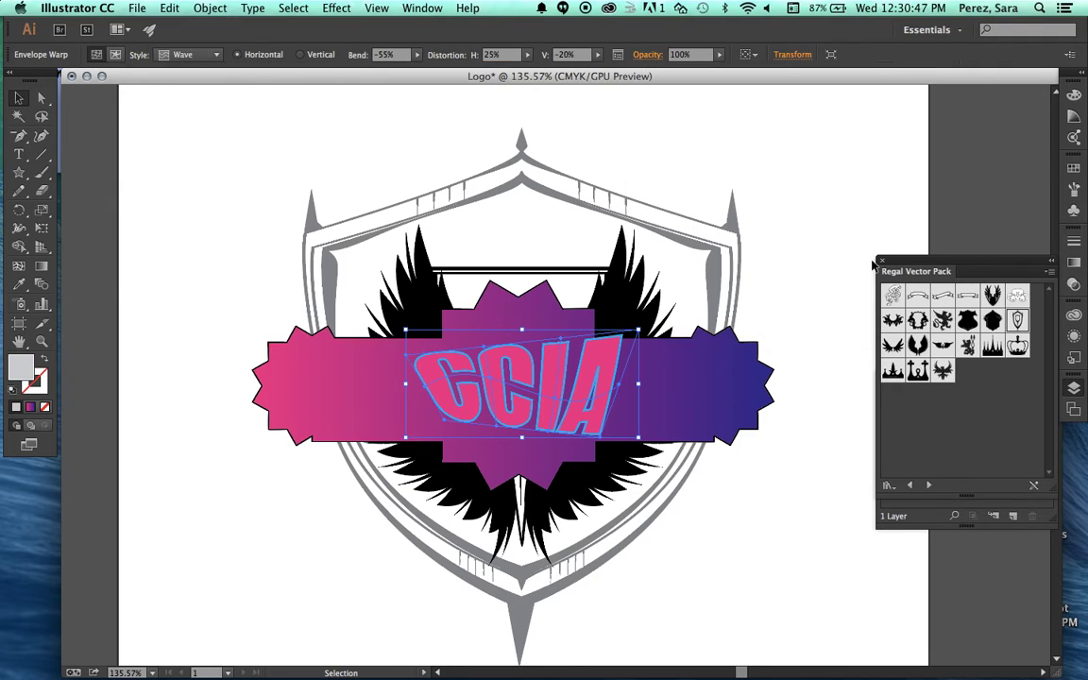
click(788, 314)
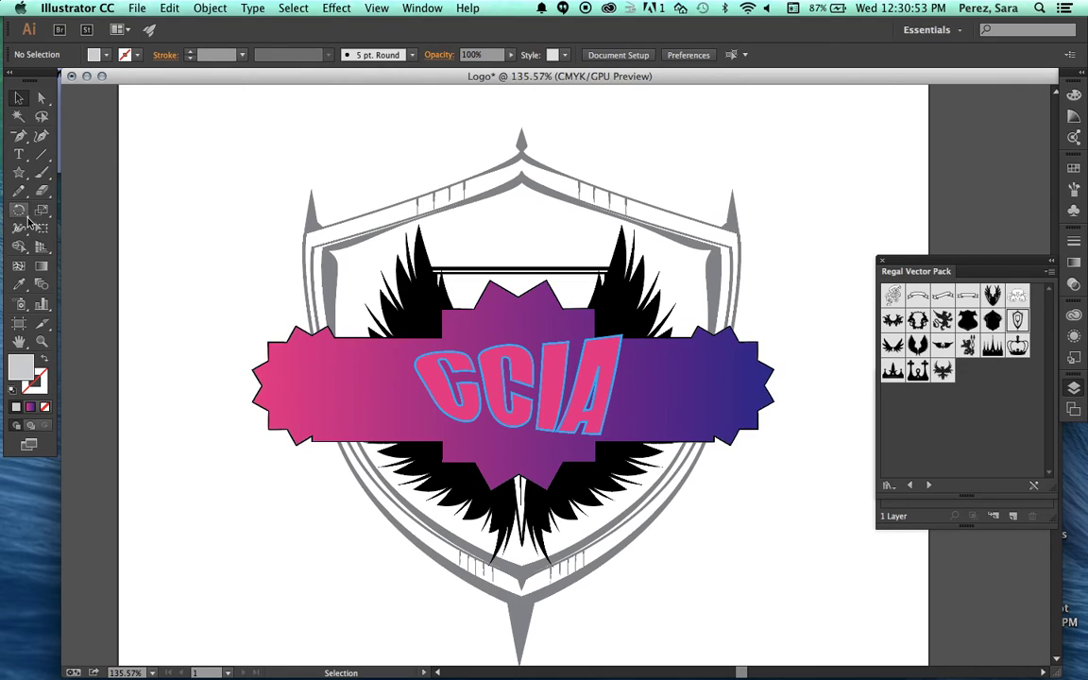
click(17, 153)
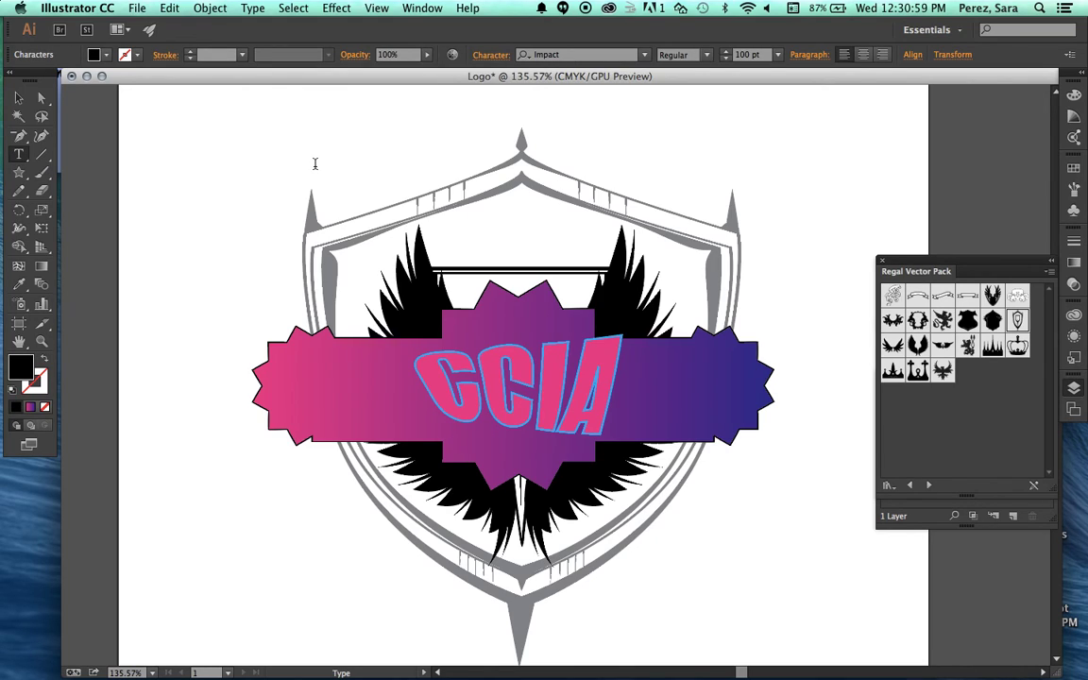
click(315, 163)
text(ccia)
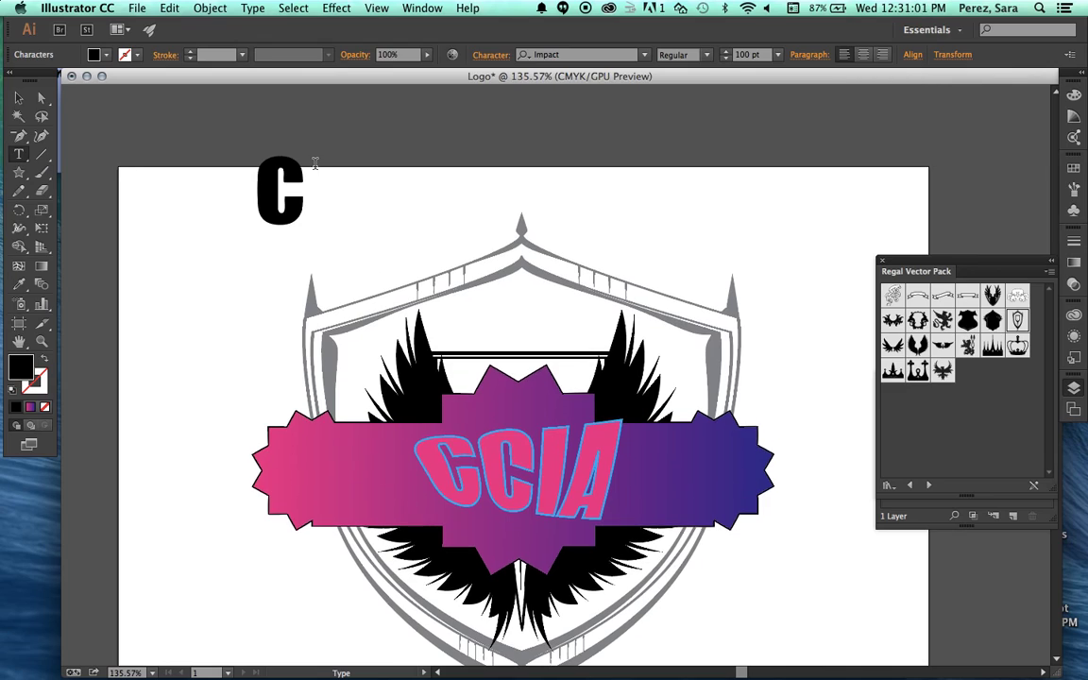